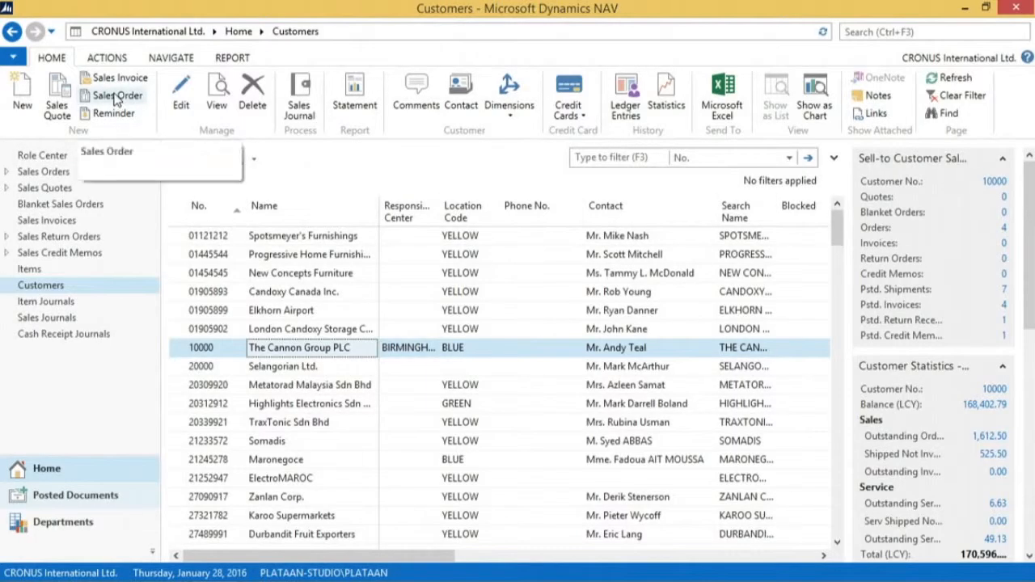
Create a new sales order for The Cannon Group PLC with an Item line for number 70000
{"action": "left_click", "coordinate": [115, 97]}
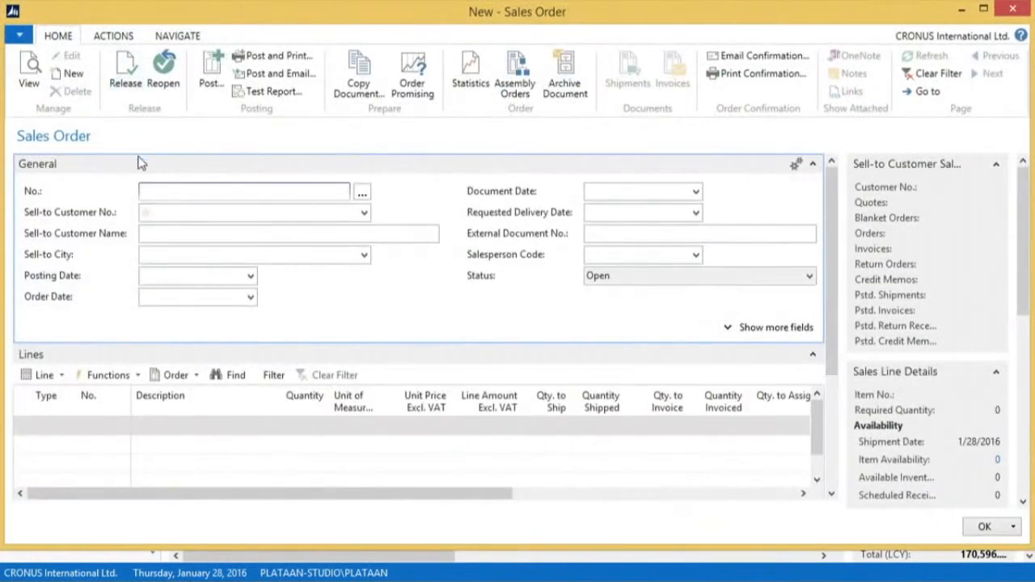
{"action": "left_click", "coordinate": [166, 213]}
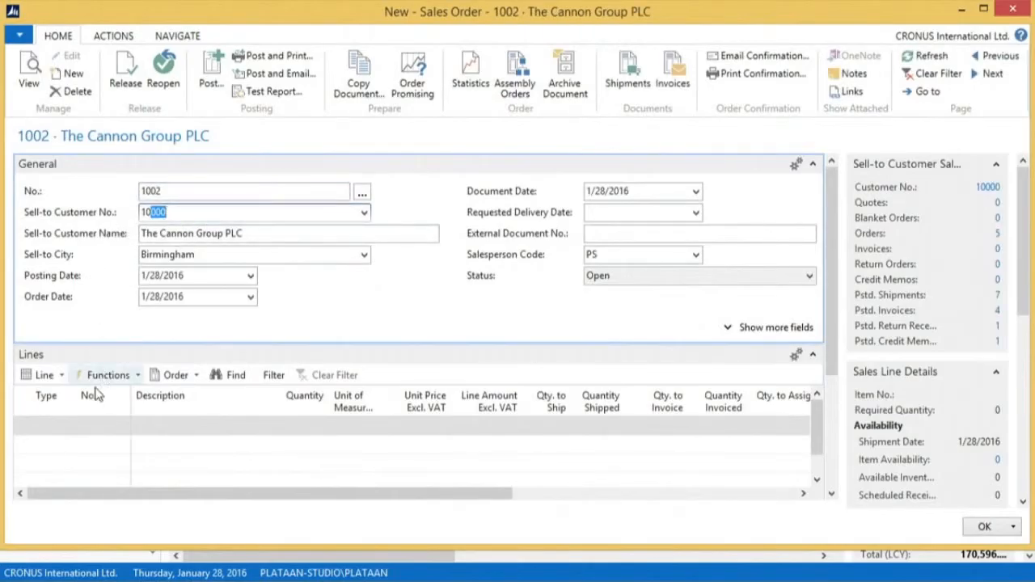
{"action": "left_click", "coordinate": [50, 426]}
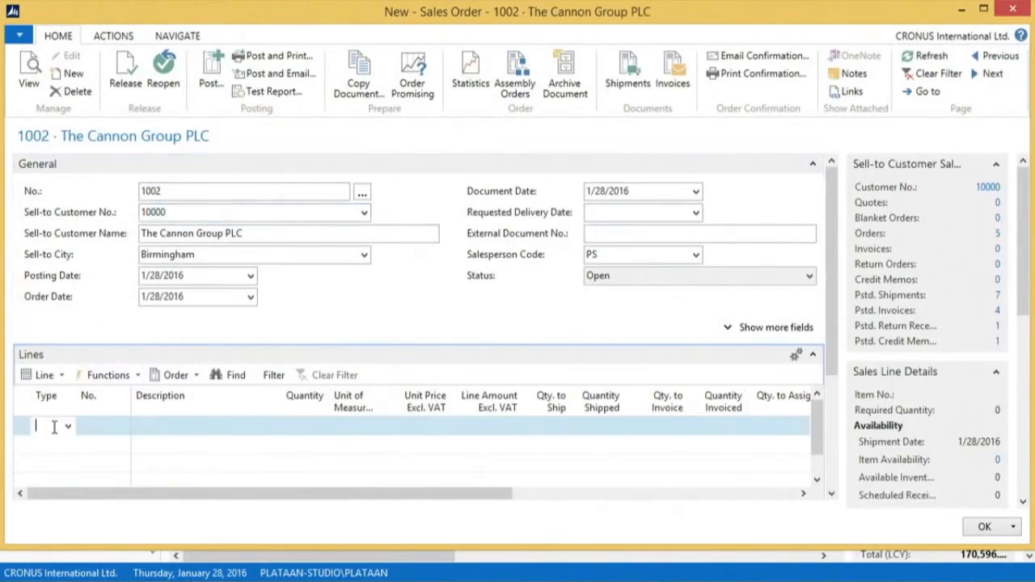
{"action": "type", "text": "i"}
{"action": "key", "text": "Tab"}
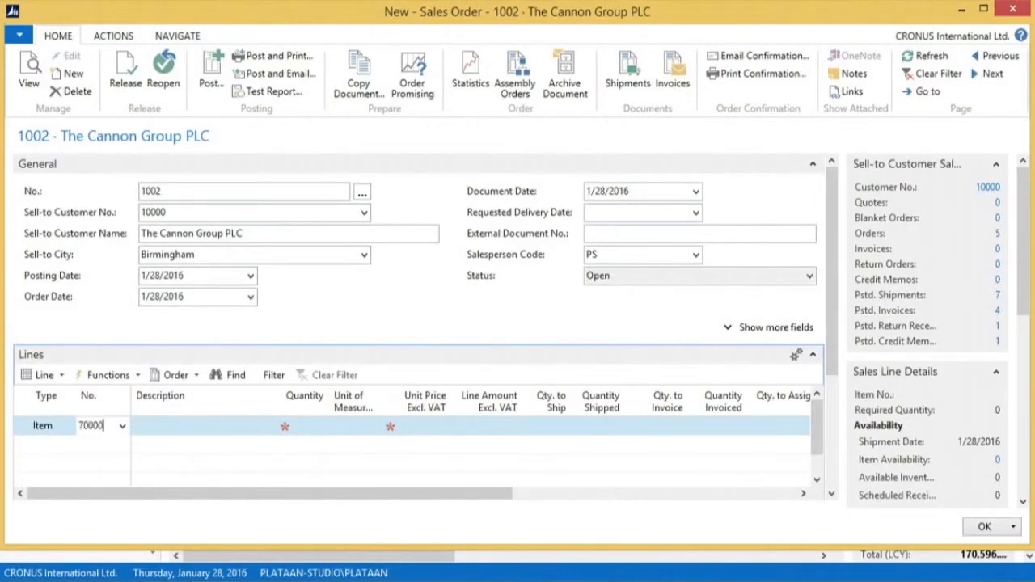
{"action": "type", "text": "70000"}
{"action": "key", "text": "Tab"}
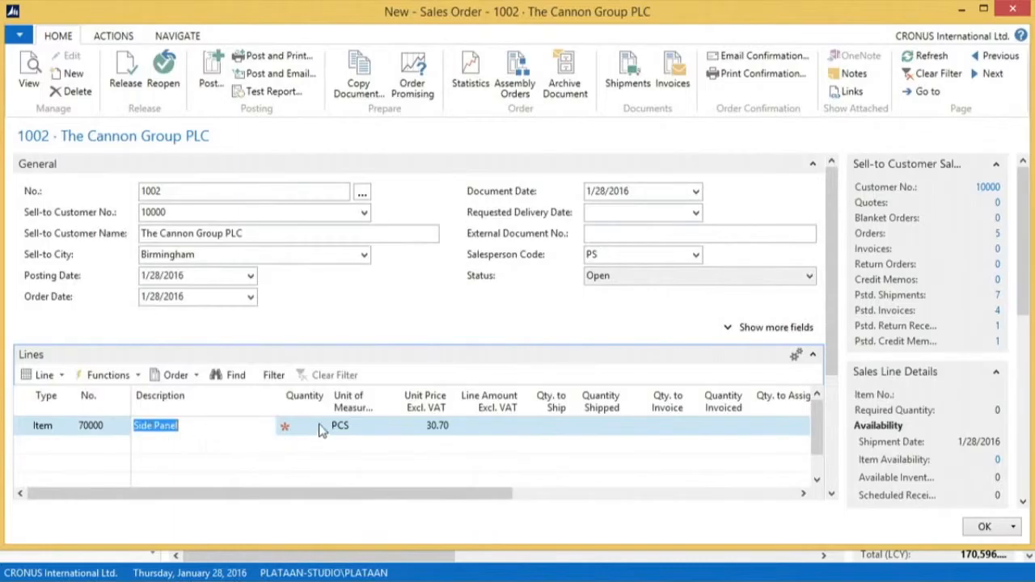
Set the Side Panel line's quantity to 2 and post the order with the Ship and Invoice option
{"action": "left_click", "coordinate": [286, 429]}
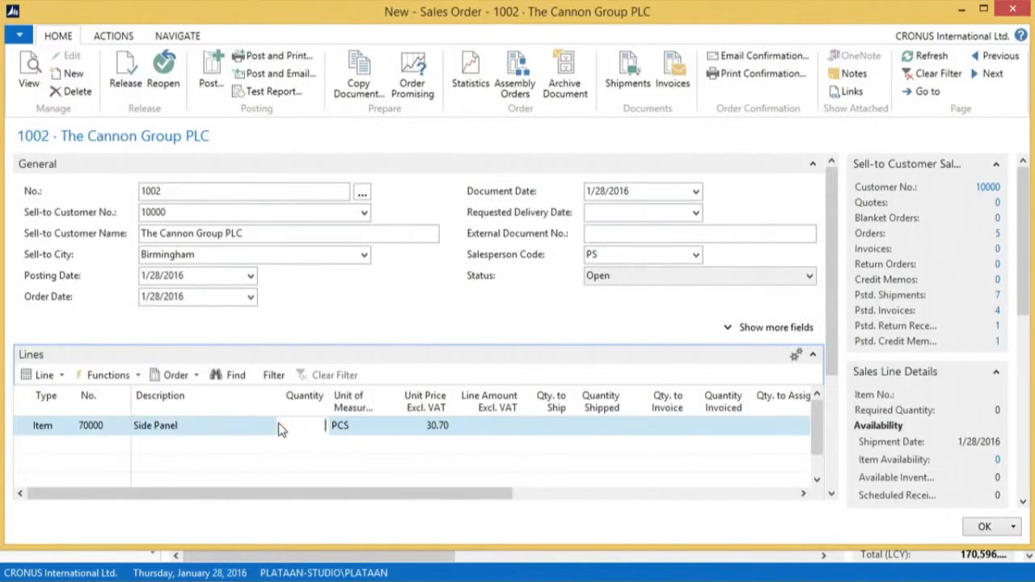
{"action": "type", "text": "2"}
{"action": "key", "text": "Tab"}
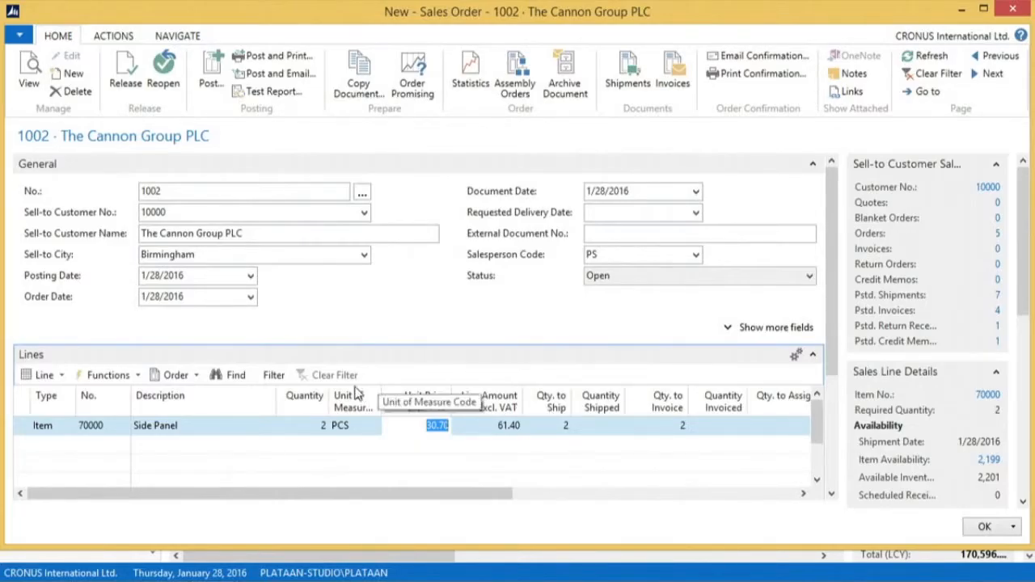
{"action": "left_click", "coordinate": [213, 73]}
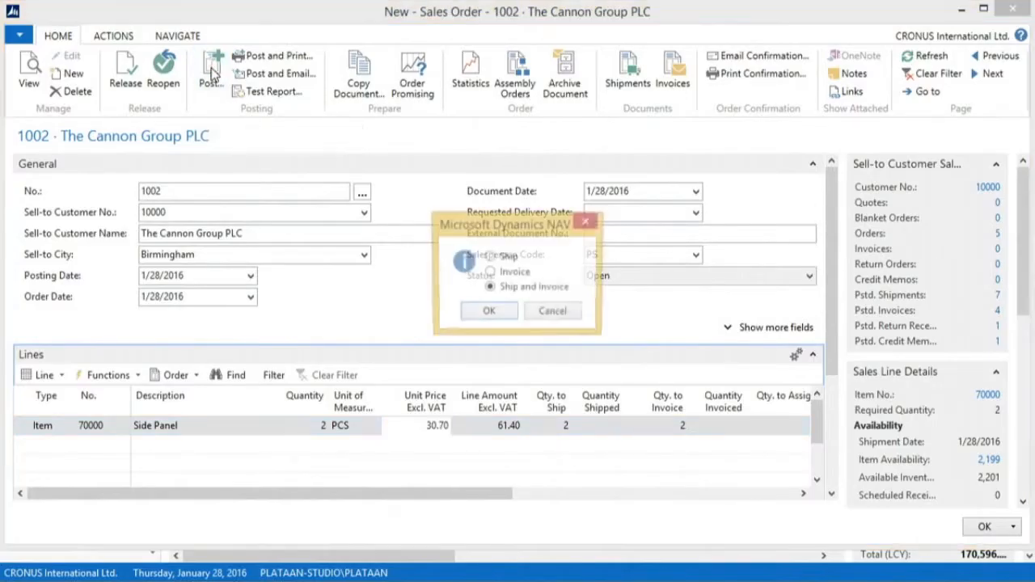
{"action": "left_click", "coordinate": [488, 314]}
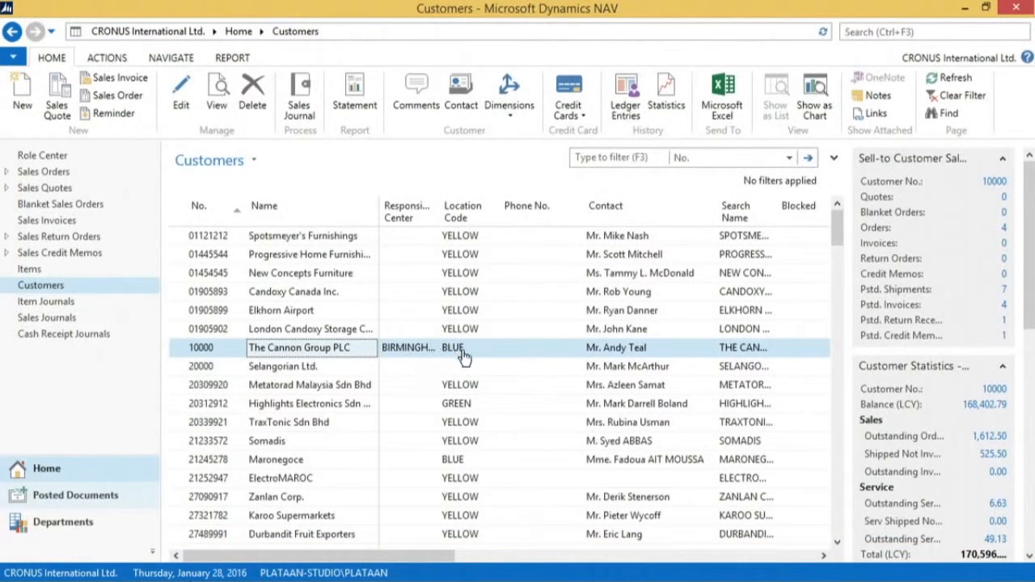
Open the last posted sales invoice of The Cannon Group PLC from its list of posted invoices
{"action": "left_click", "coordinate": [1005, 311]}
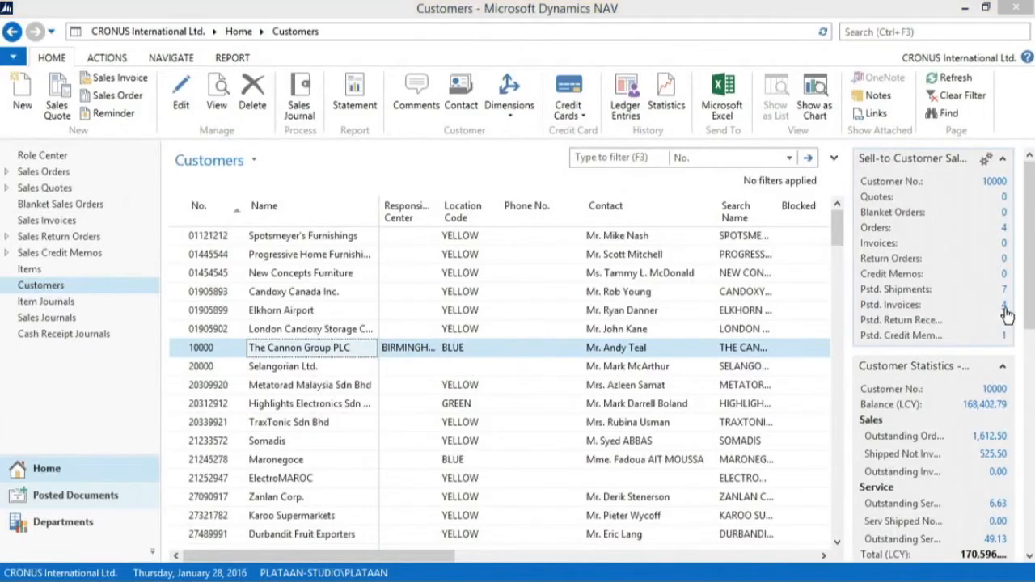
{"action": "left_click", "coordinate": [251, 337]}
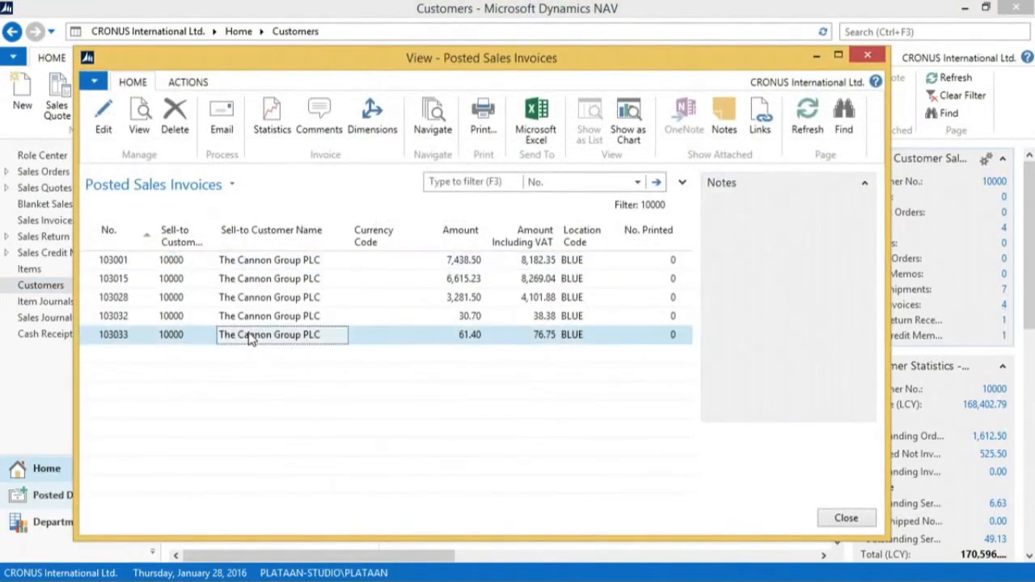
{"action": "left_click", "coordinate": [106, 118]}
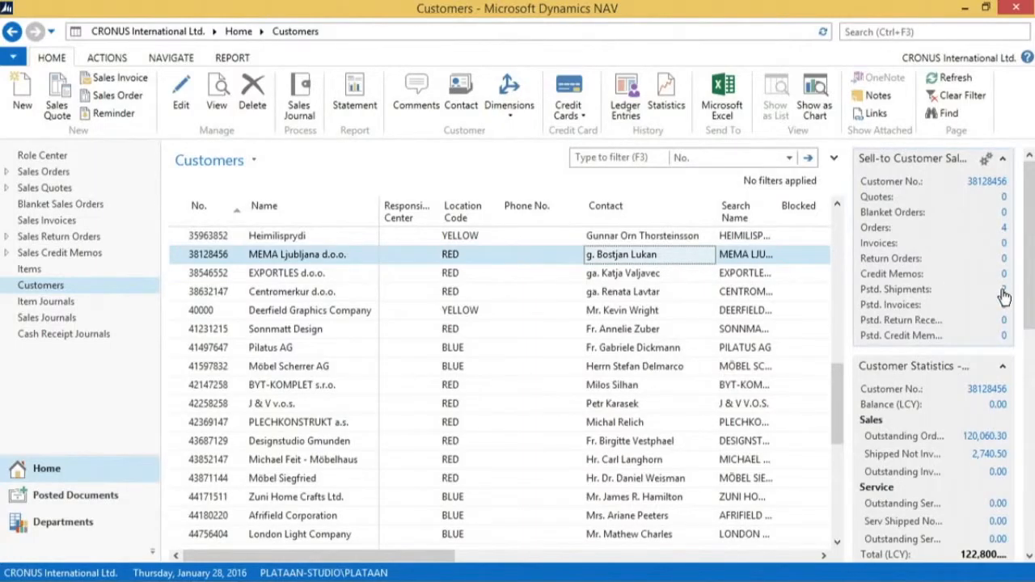
Examine the second released sales order of MEMA Ljubljana d.o.o., including its shipped and to-invoice quantities, and return to the customer list
{"action": "left_click", "coordinate": [1004, 229]}
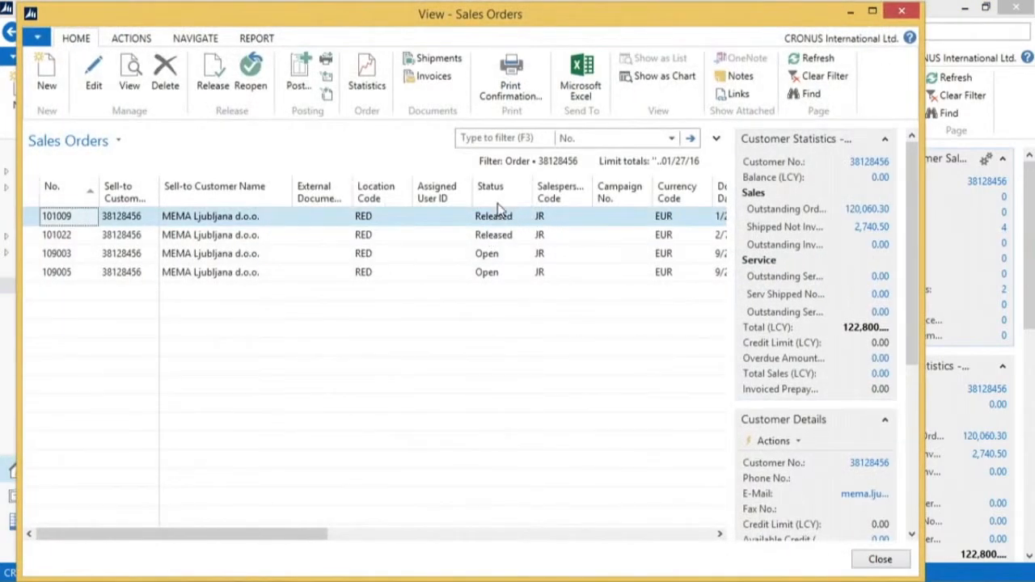
{"action": "left_click", "coordinate": [493, 235]}
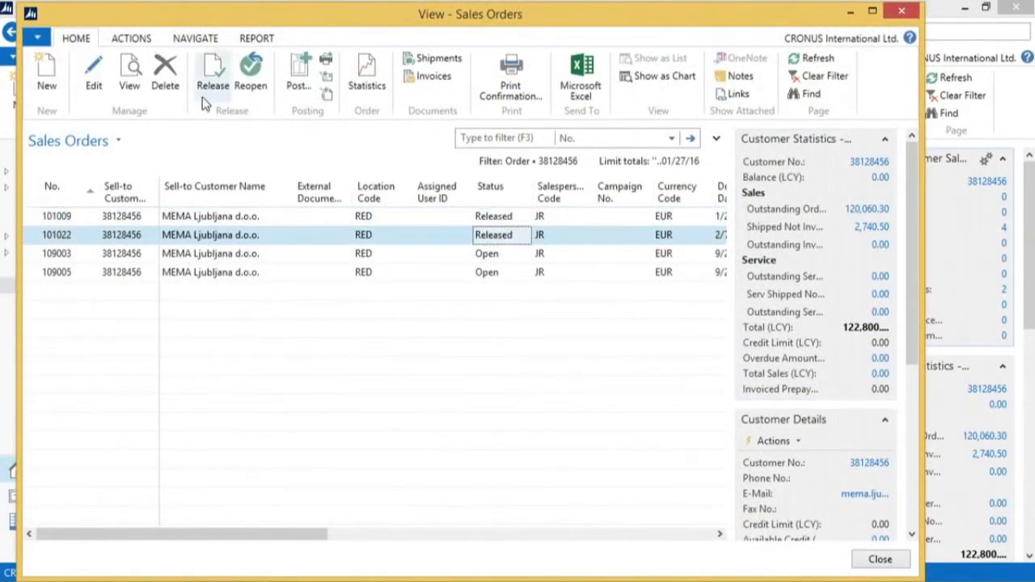
{"action": "left_click", "coordinate": [94, 77]}
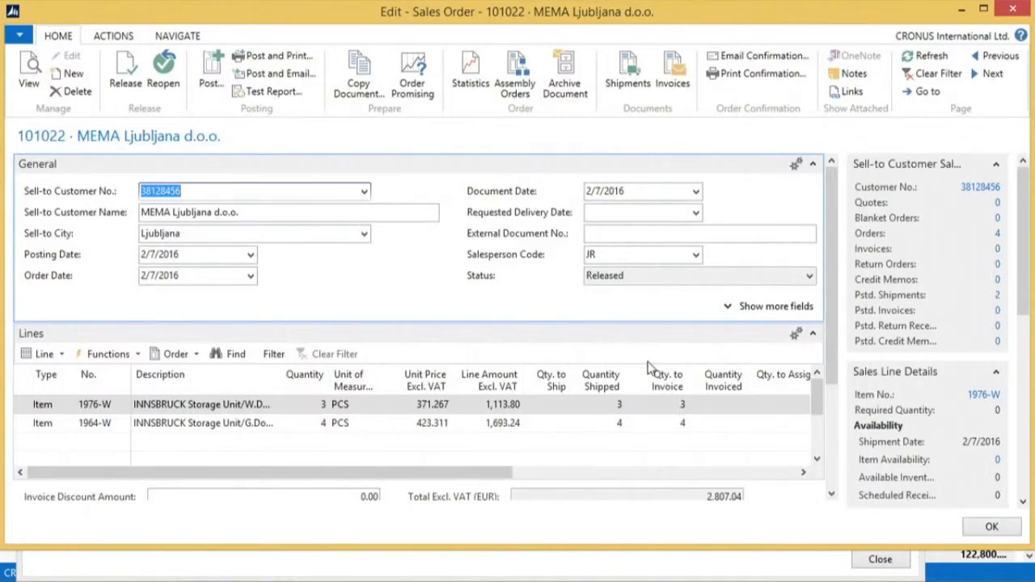
{"action": "left_click", "coordinate": [1012, 11]}
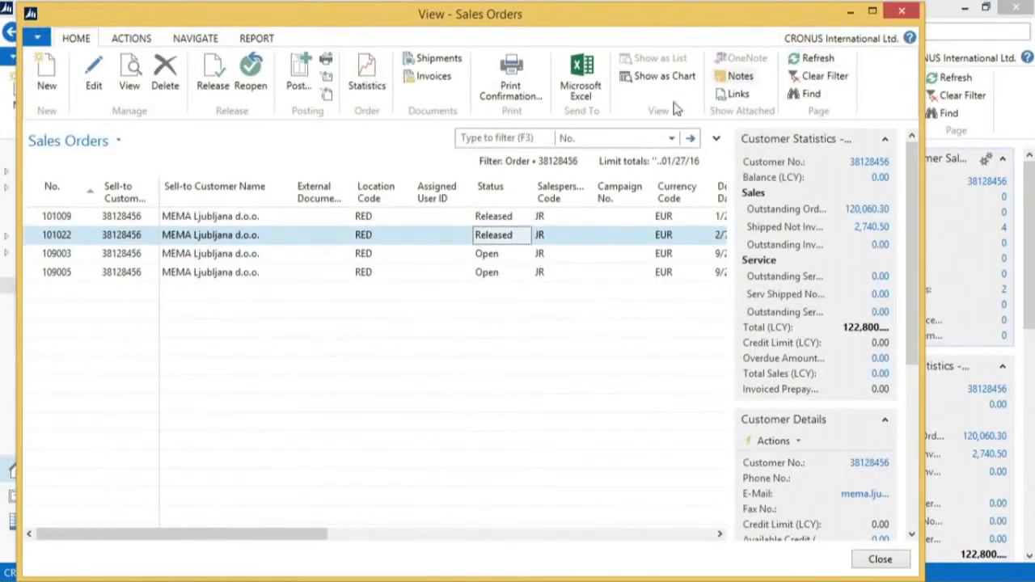
{"action": "left_click", "coordinate": [900, 12]}
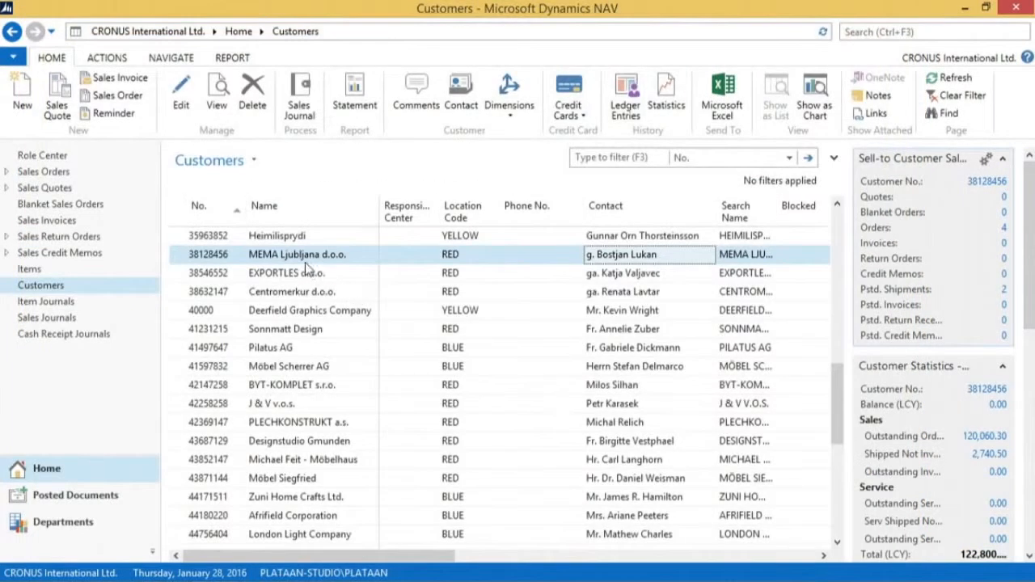
Create a new sales invoice for MEMA Ljubljana d.o.o
{"action": "left_click", "coordinate": [125, 81]}
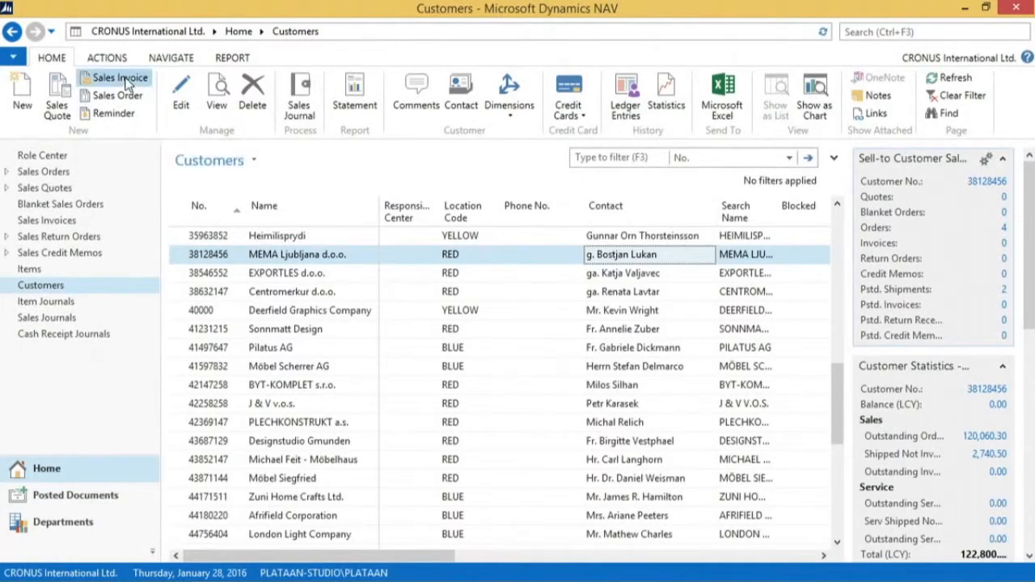
{"action": "left_click", "coordinate": [204, 214]}
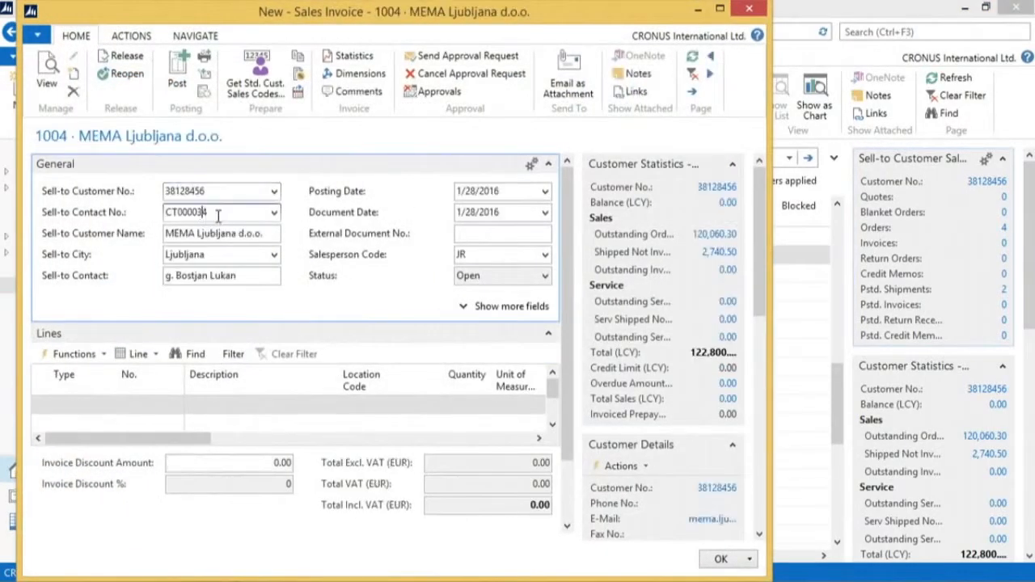
{"action": "left_click", "coordinate": [136, 356]}
{"action": "left_click", "coordinate": [138, 361]}
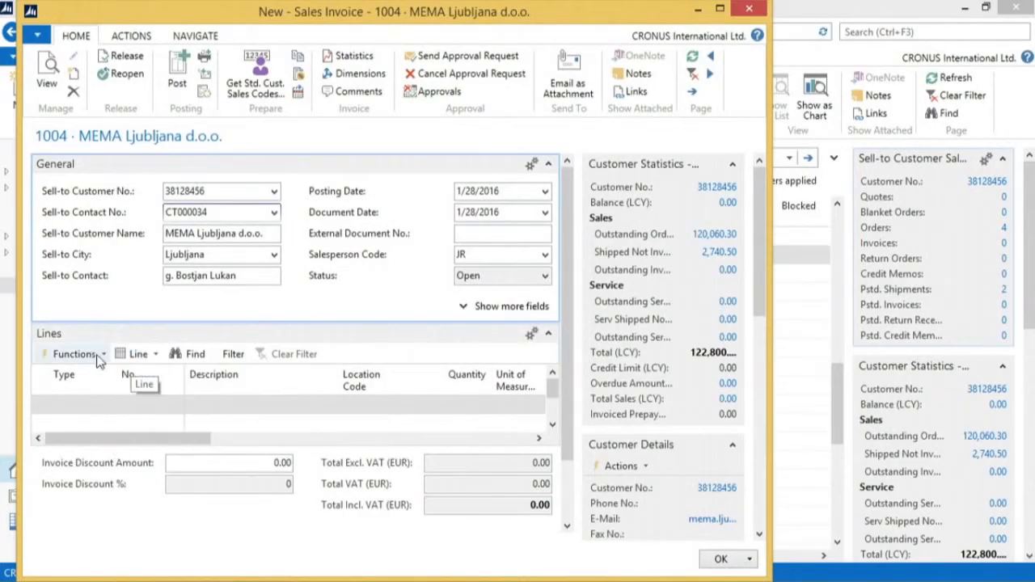
Fill the invoice with all four shipment lines offered by Get Shipment Lines and post it
{"action": "left_click", "coordinate": [77, 356]}
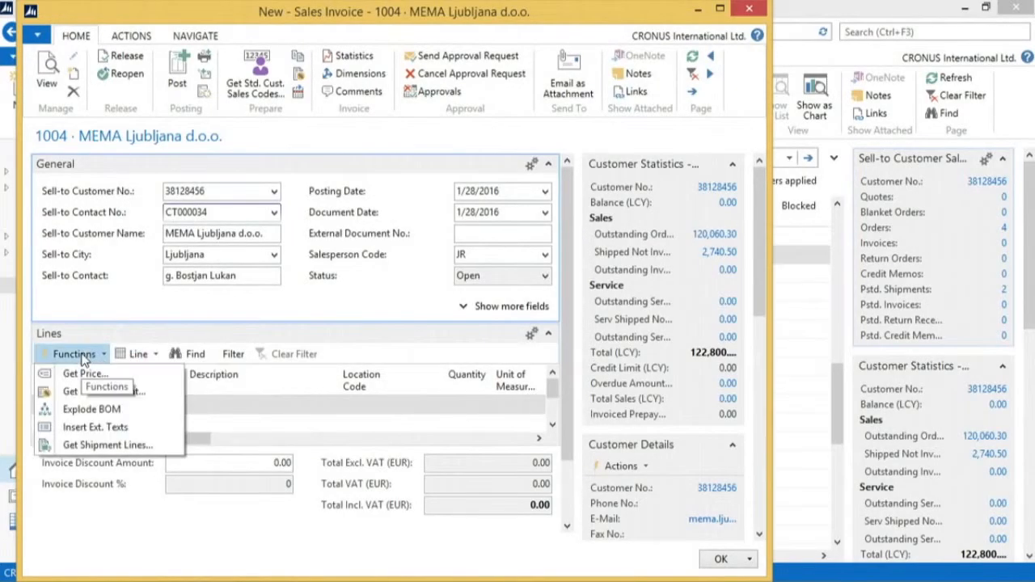
{"action": "left_click", "coordinate": [91, 446]}
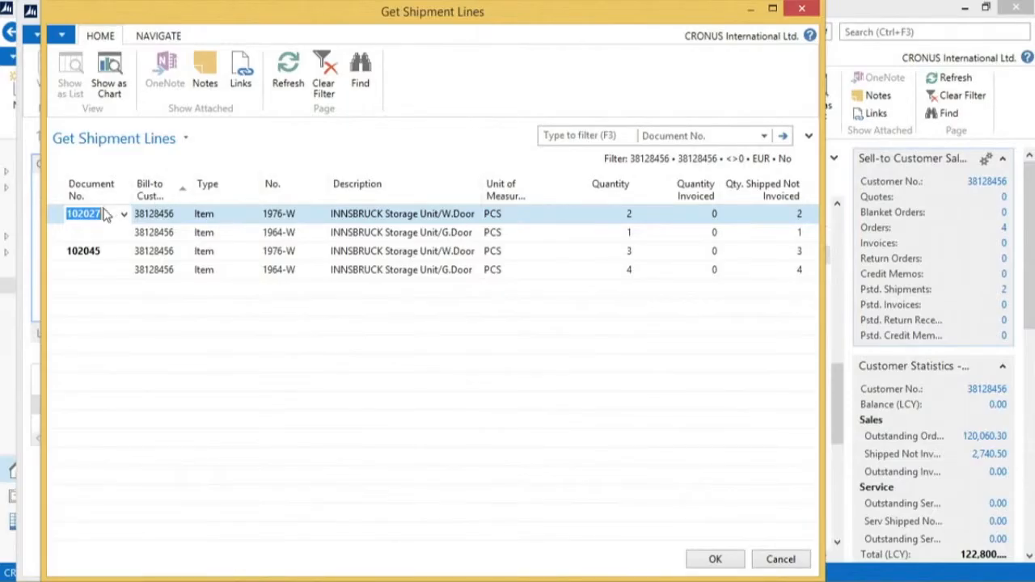
{"action": "left_click", "coordinate": [299, 273], "text": "shift"}
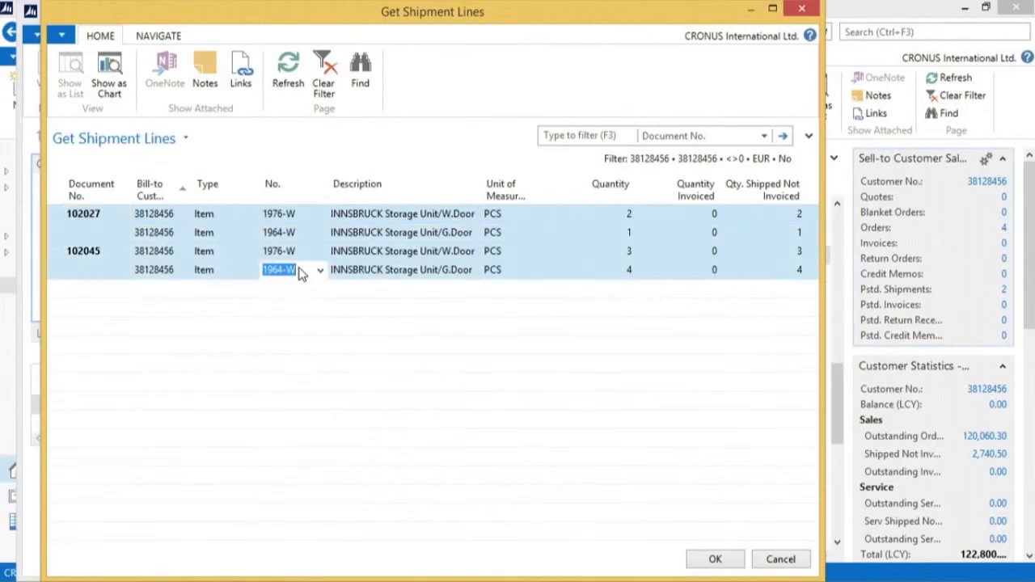
{"action": "left_click", "coordinate": [716, 561]}
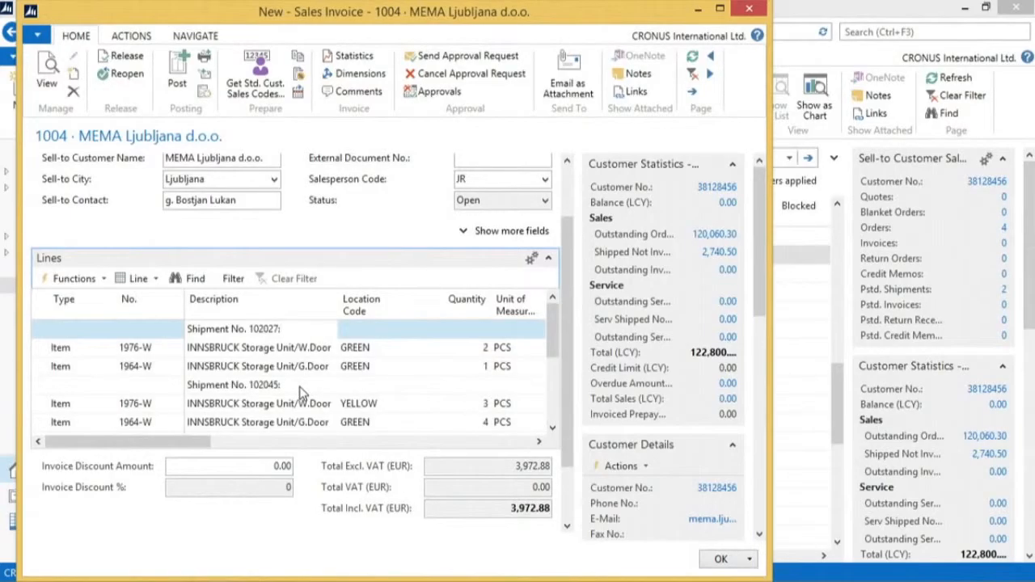
{"action": "left_click", "coordinate": [178, 73]}
{"action": "left_click", "coordinate": [392, 318]}
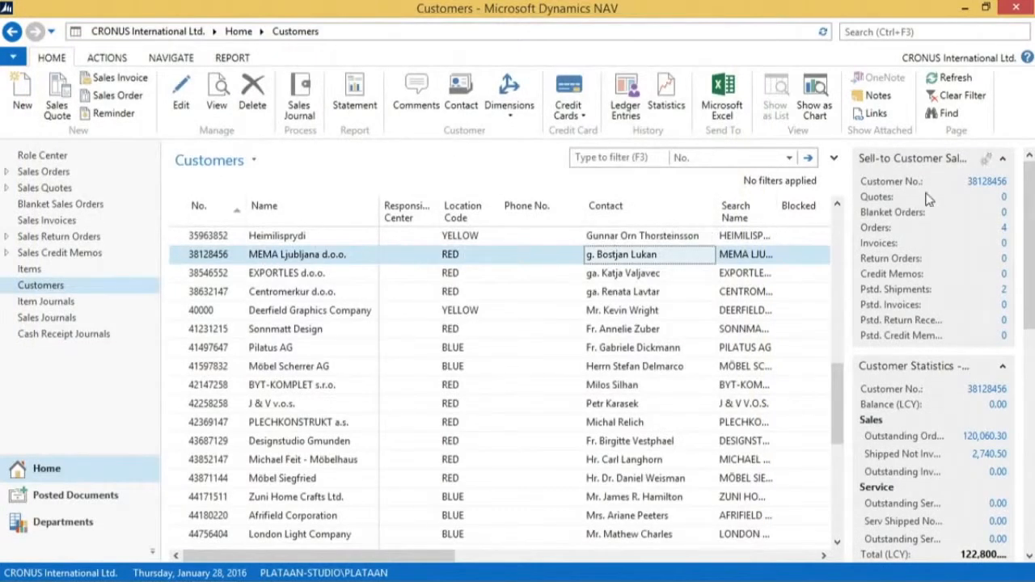
Open the first sales order of MEMA Ljubljana d.o.o. to review it after invoicing
{"action": "left_click", "coordinate": [1004, 229]}
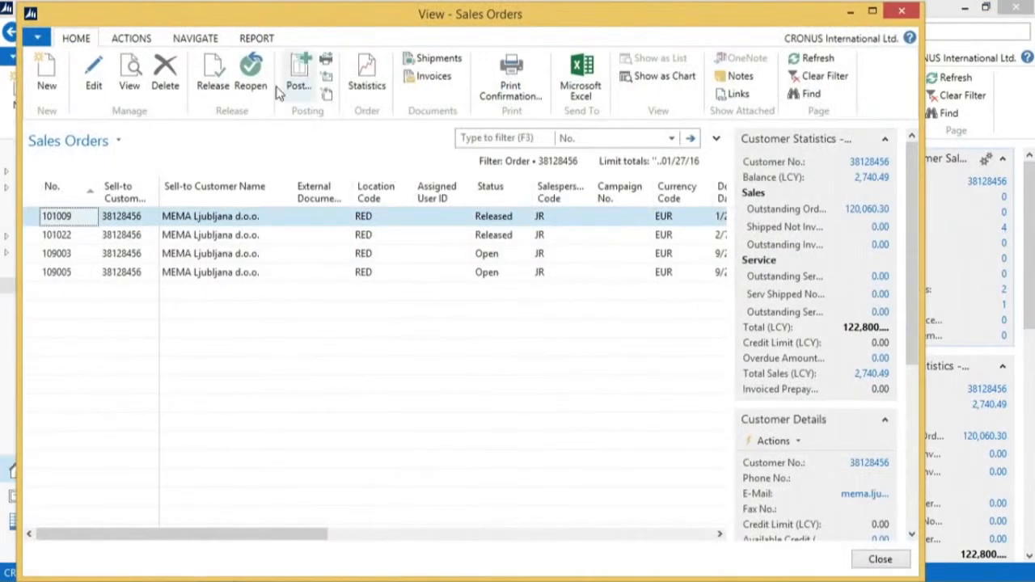
{"action": "left_click", "coordinate": [95, 74]}
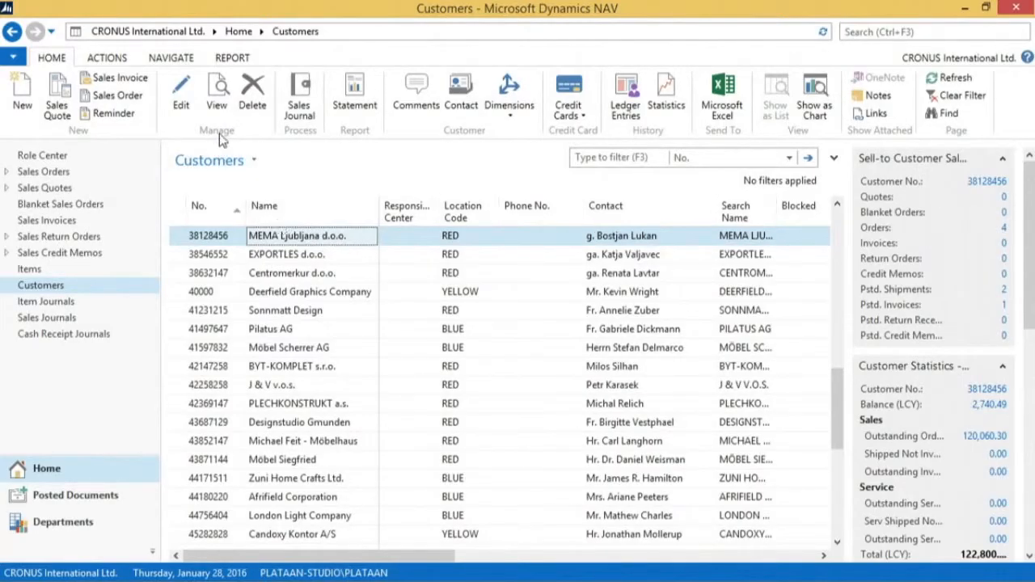
Check the Combine Shipments setting in the shipping details of the MEMA Ljubljana d.o.o. customer card
{"action": "left_click", "coordinate": [217, 106]}
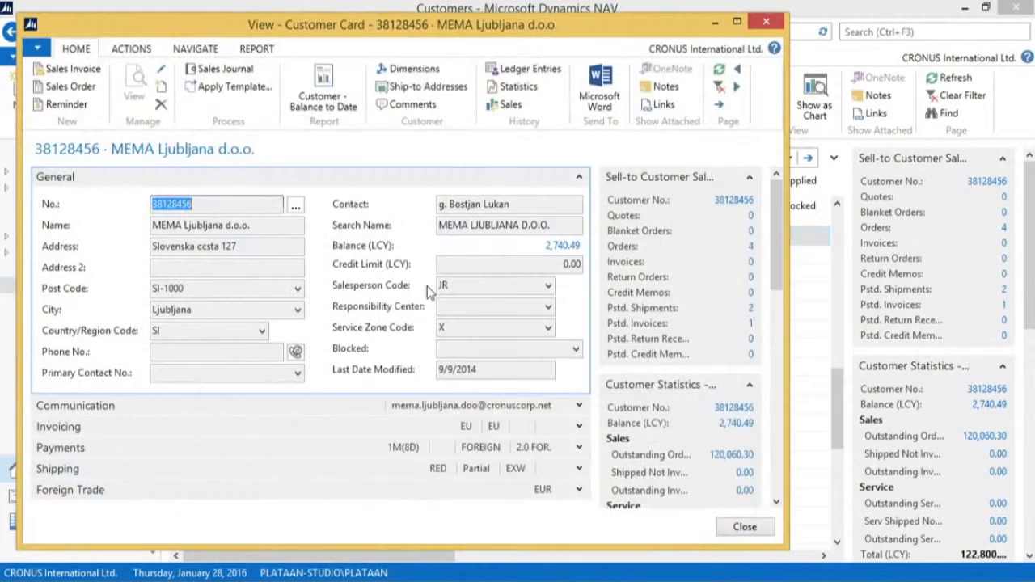
{"action": "left_click", "coordinate": [579, 471]}
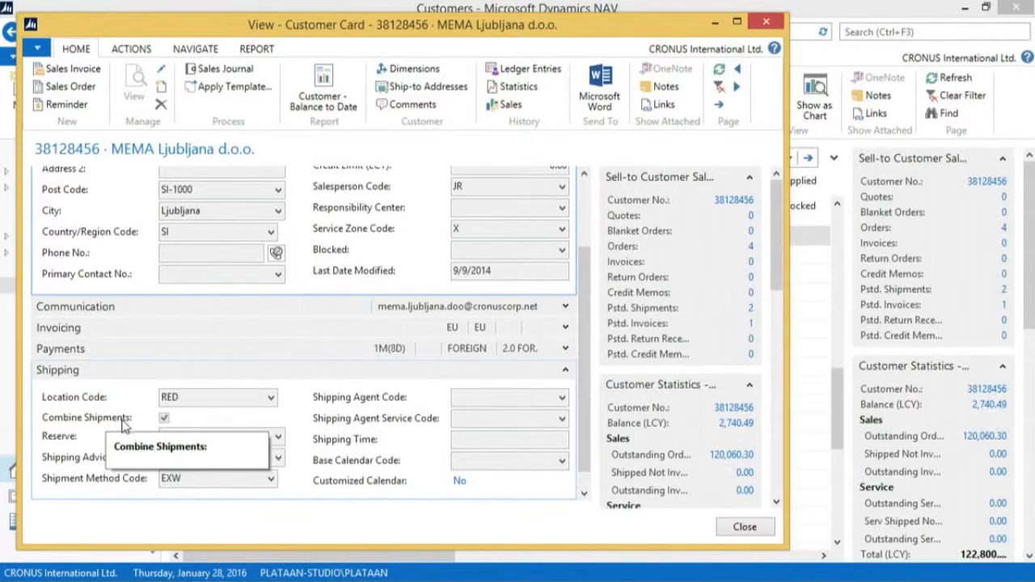
{"action": "left_click", "coordinate": [744, 527]}
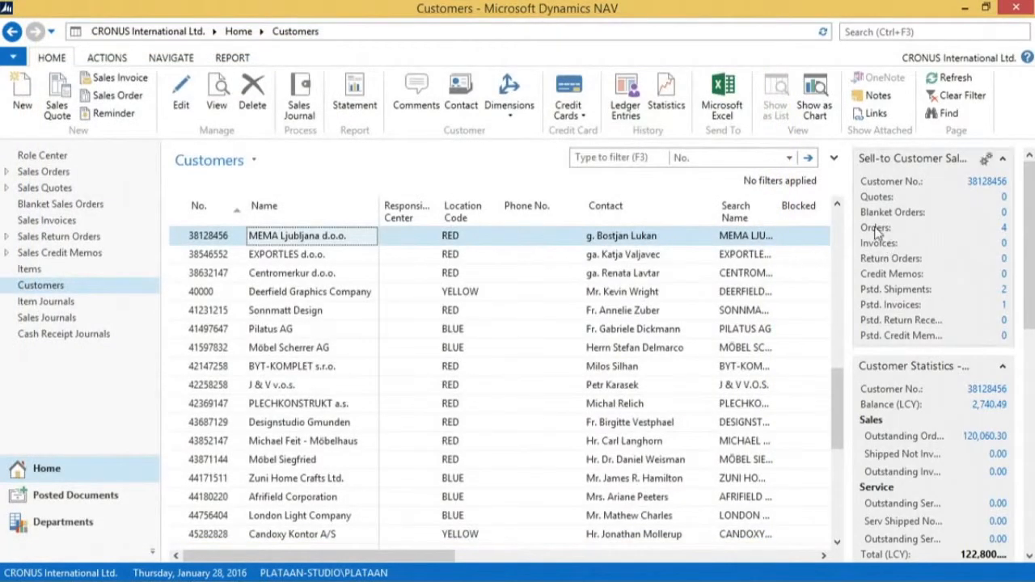
Post the MEMA Ljubljana d.o.o. sales order for 16 Bicycles with the Ship option only and close the order
{"action": "left_click", "coordinate": [1004, 229]}
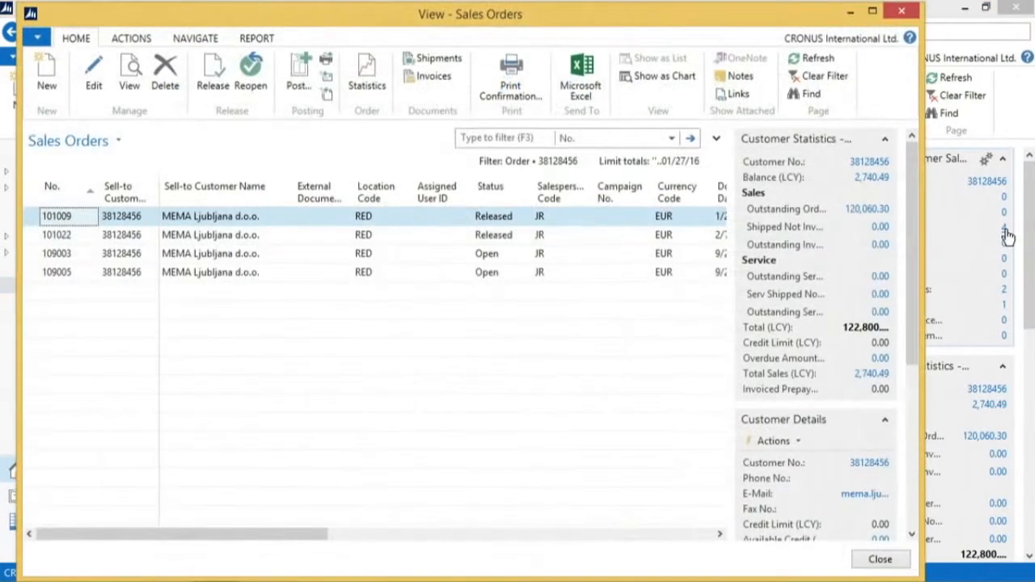
{"action": "left_click", "coordinate": [195, 255]}
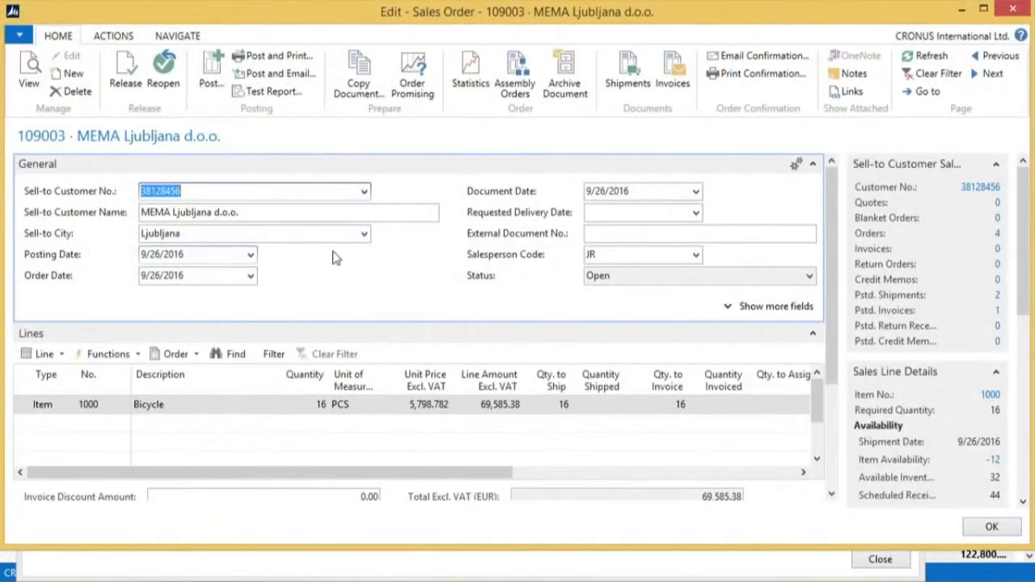
{"action": "left_click", "coordinate": [210, 77]}
{"action": "left_click", "coordinate": [501, 257]}
{"action": "left_click", "coordinate": [486, 315]}
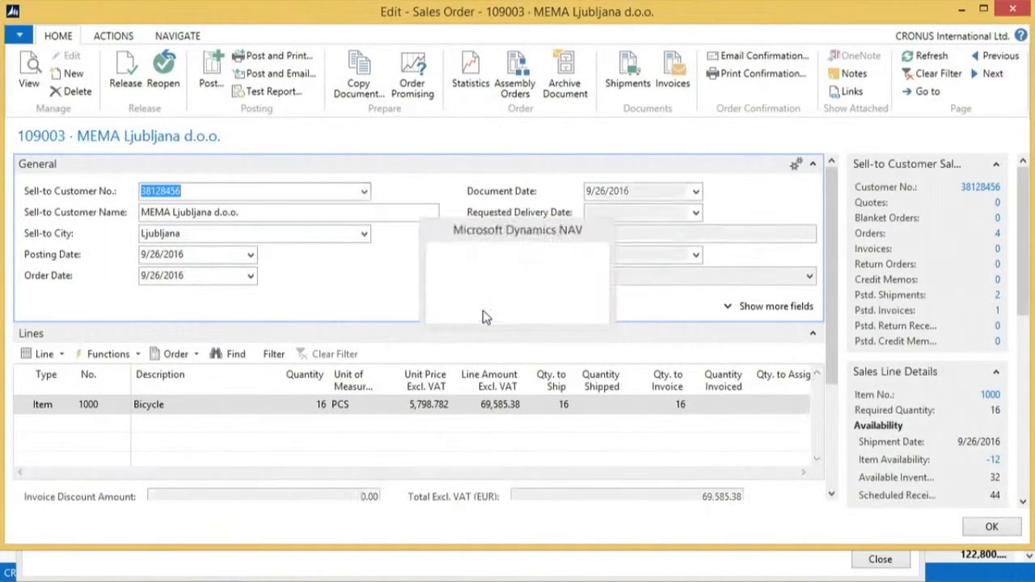
{"action": "left_click", "coordinate": [975, 526]}
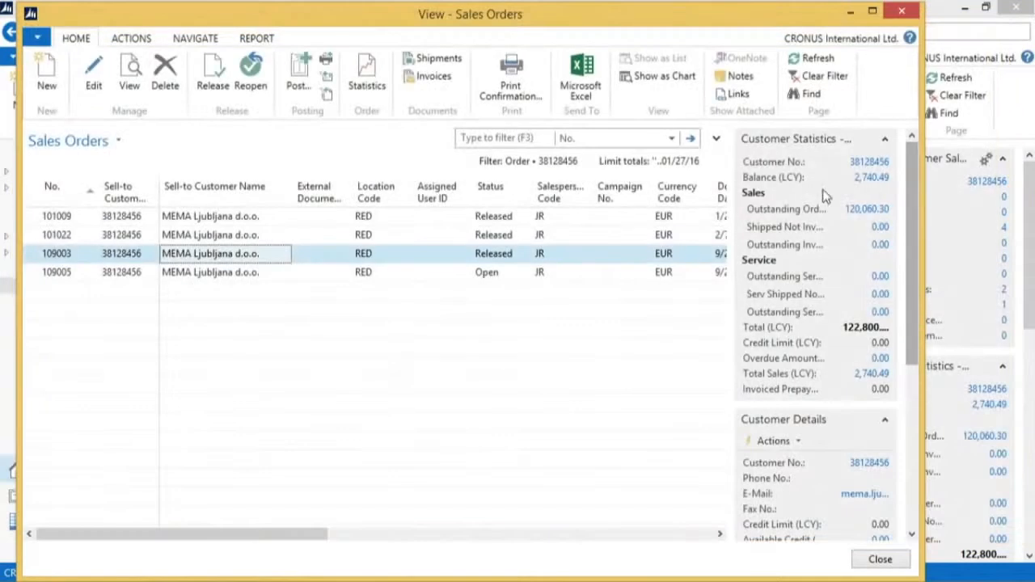
Post the MEMA Ljubljana d.o.o. sales order with status Open using the Ship option only, and close the order list
{"action": "left_click", "coordinate": [369, 272]}
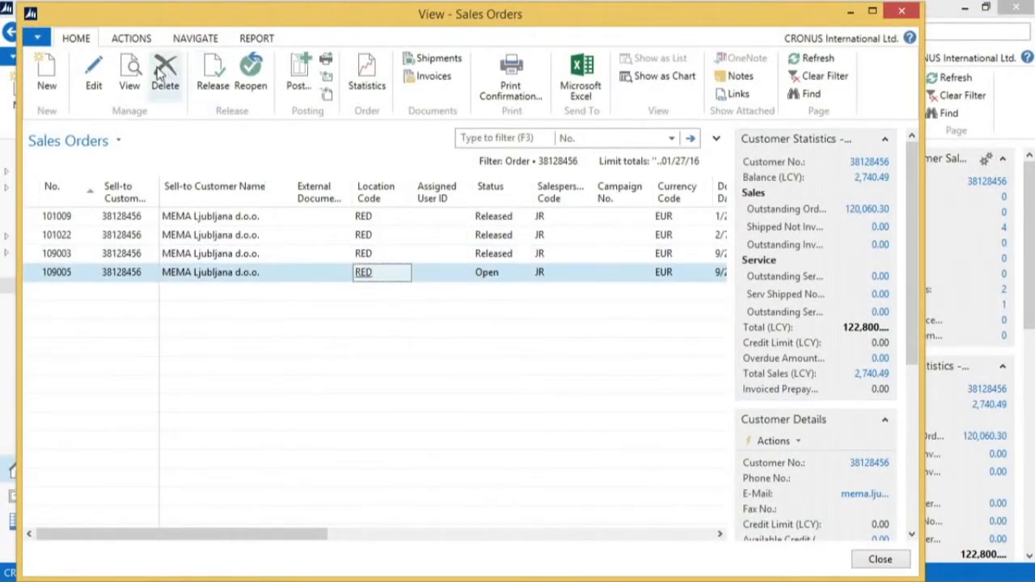
{"action": "left_click", "coordinate": [299, 74]}
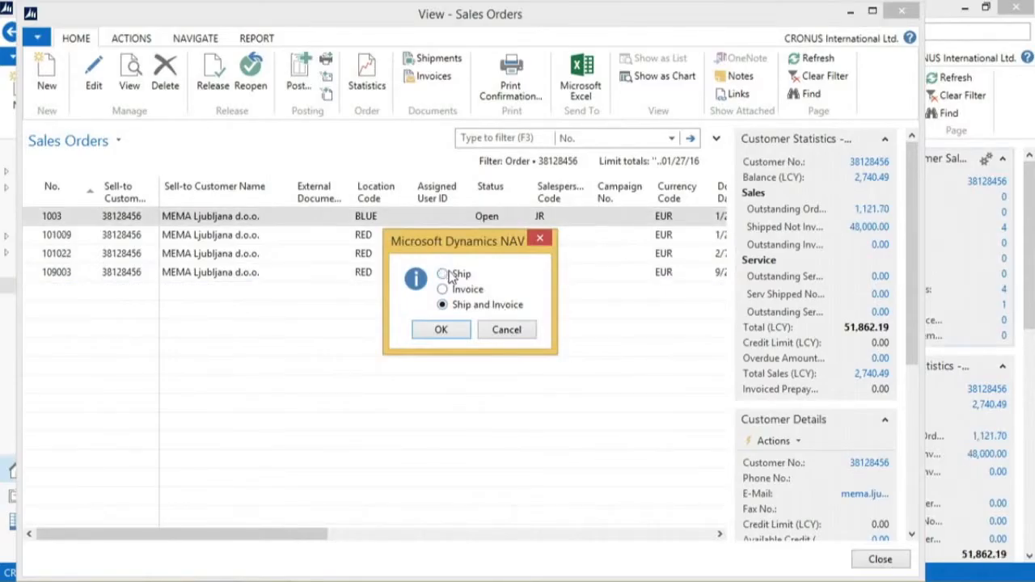
{"action": "left_click", "coordinate": [443, 274]}
{"action": "left_click", "coordinate": [440, 329]}
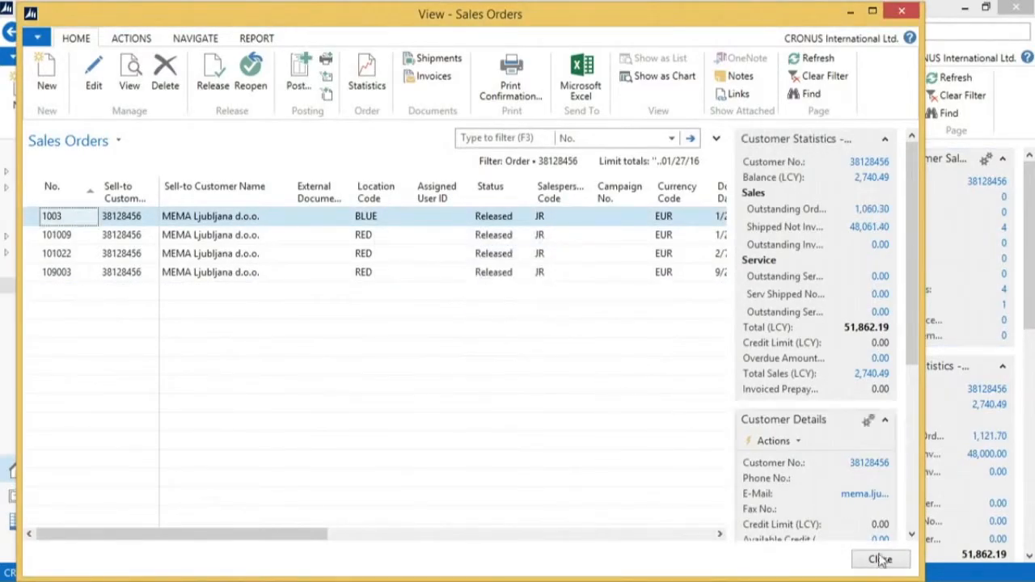
{"action": "left_click", "coordinate": [906, 566]}
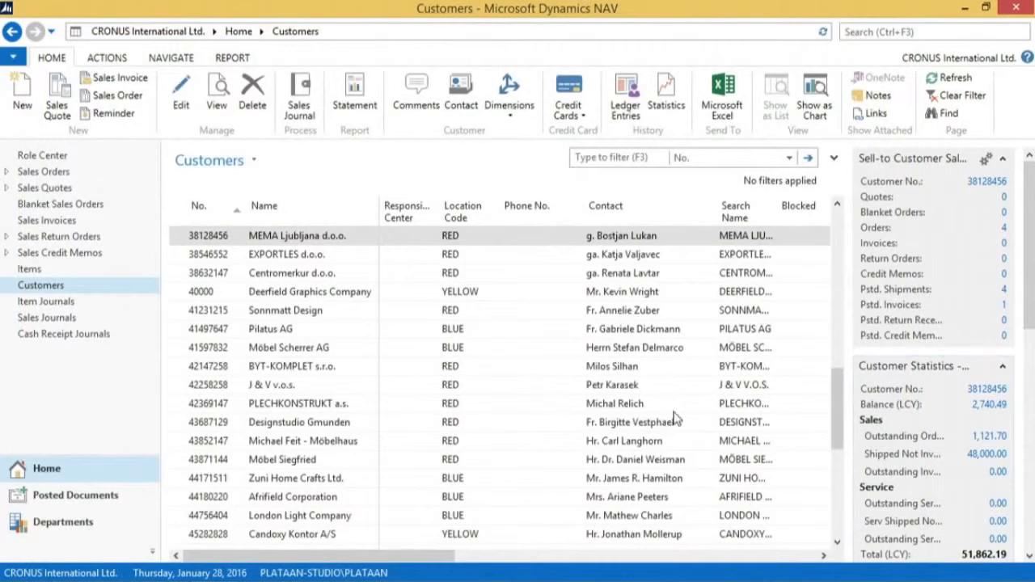
Run the Combine Shipments batch job filtered to MEMA Ljubljana d.o.o. as bill-to customer, with posting and document dates of 1/28/2016
{"action": "left_click", "coordinate": [887, 32]}
{"action": "type", "text": "Combine Shipments"}
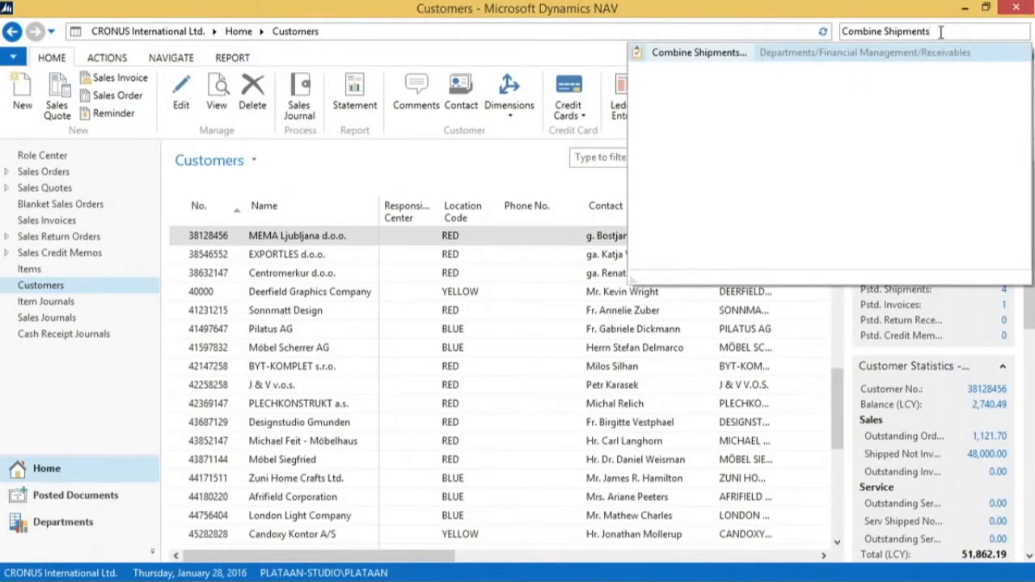
{"action": "left_click", "coordinate": [695, 53]}
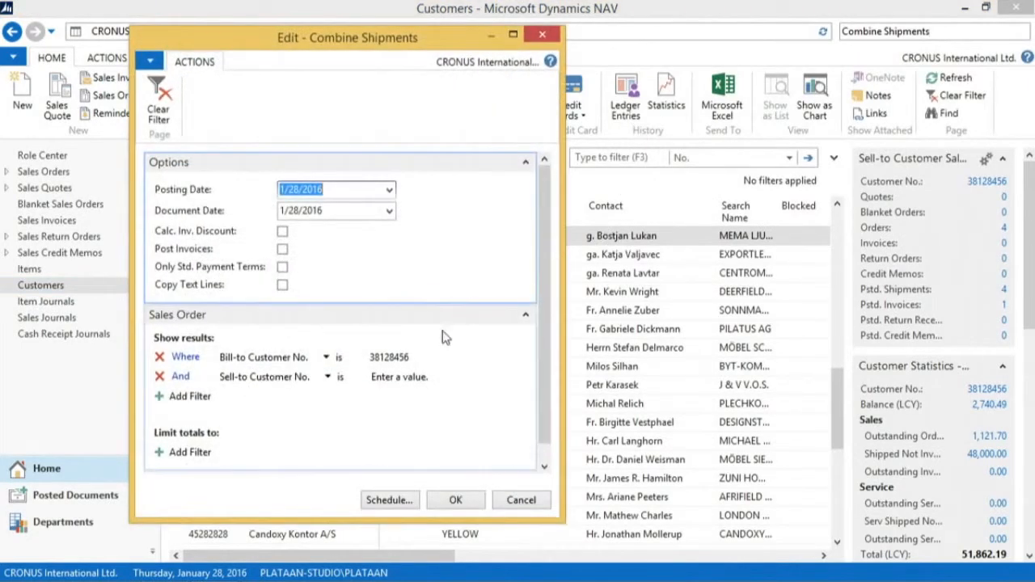
{"action": "left_click", "coordinate": [429, 357]}
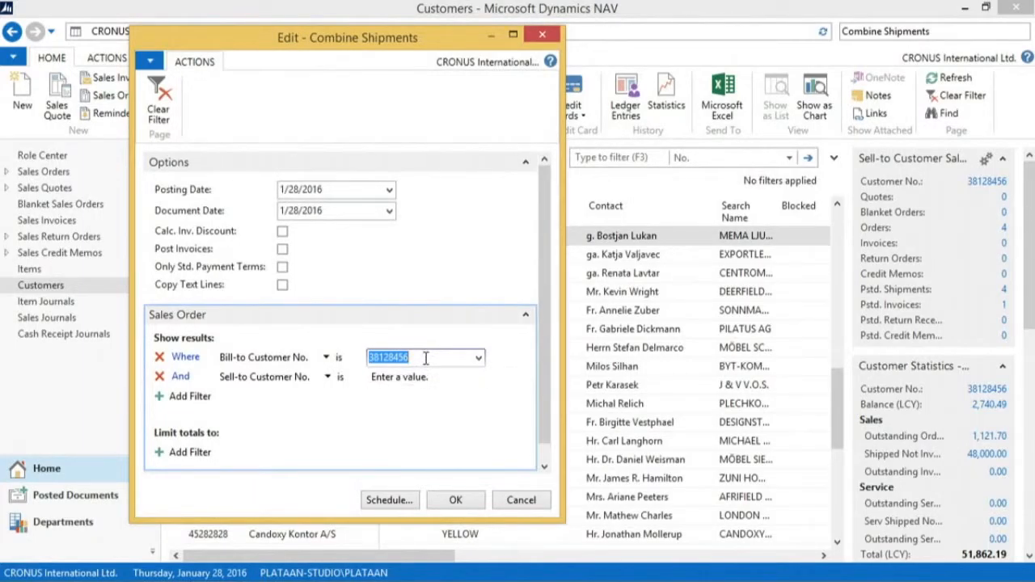
{"action": "left_click", "coordinate": [455, 499]}
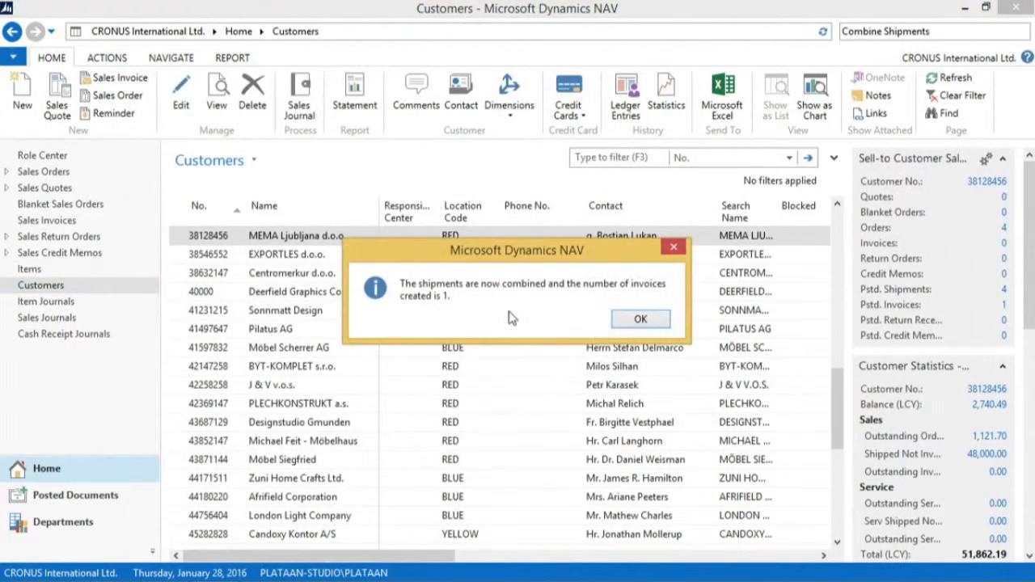
{"action": "left_click", "coordinate": [639, 321]}
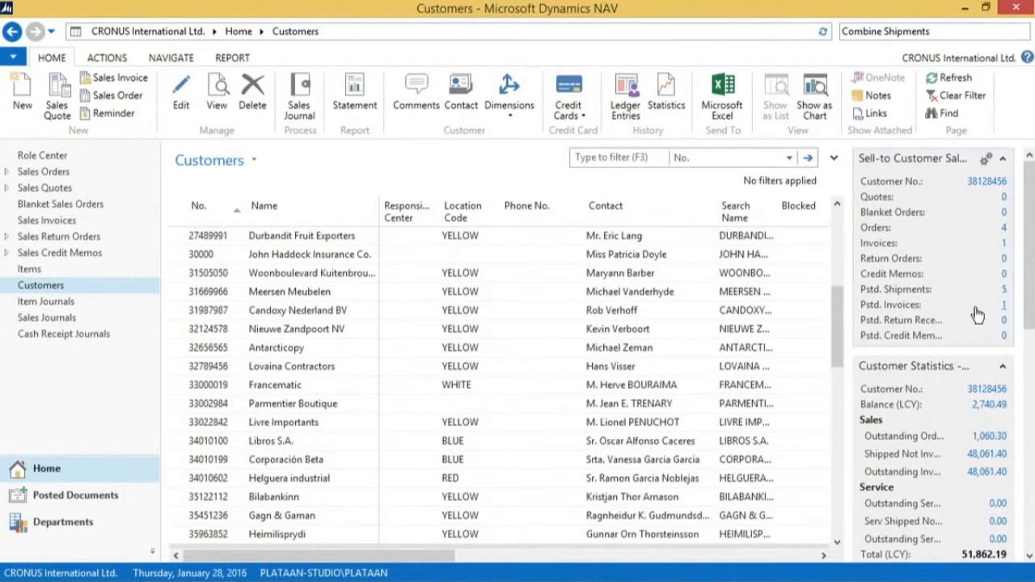
Open the combined sales invoice for MEMA Ljubljana d.o.o., post it, and close the invoice list
{"action": "left_click", "coordinate": [1004, 245]}
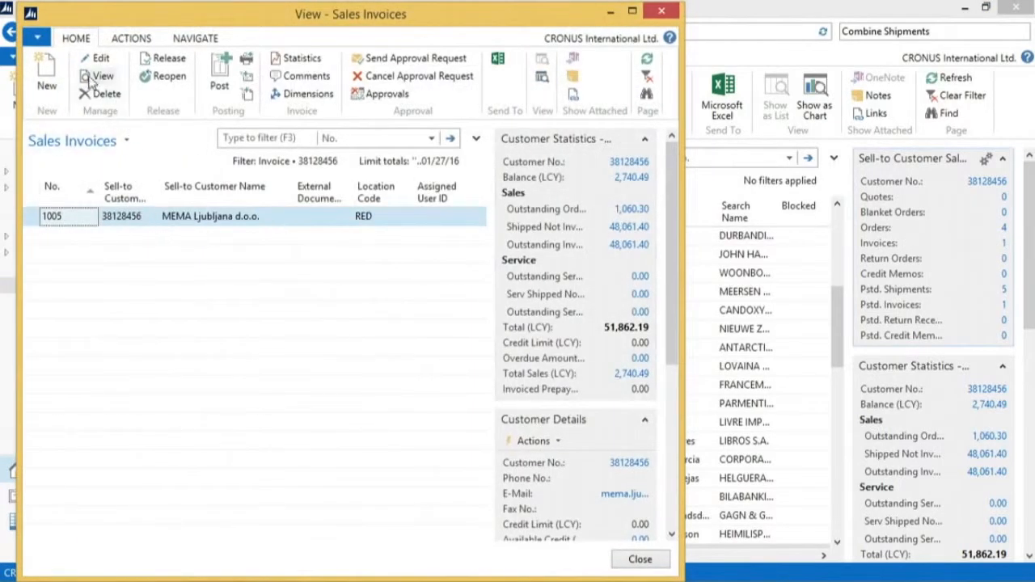
{"action": "left_click", "coordinate": [98, 58]}
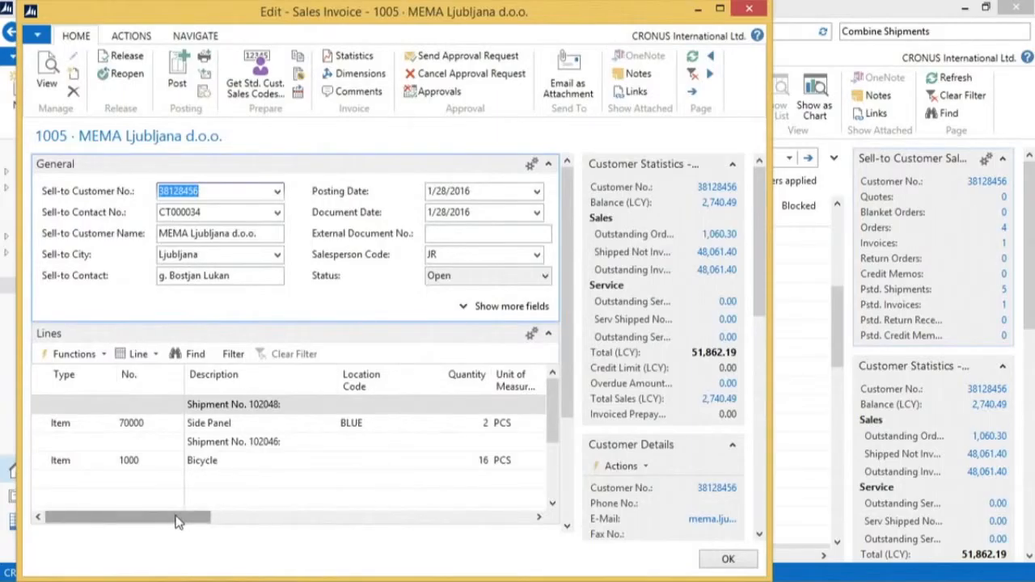
{"action": "mouse_move", "coordinate": [173, 523]}
{"action": "left_mouse_down"}
{"action": "mouse_move", "coordinate": [237, 529]}
{"action": "mouse_move", "coordinate": [168, 525]}
{"action": "left_mouse_up"}
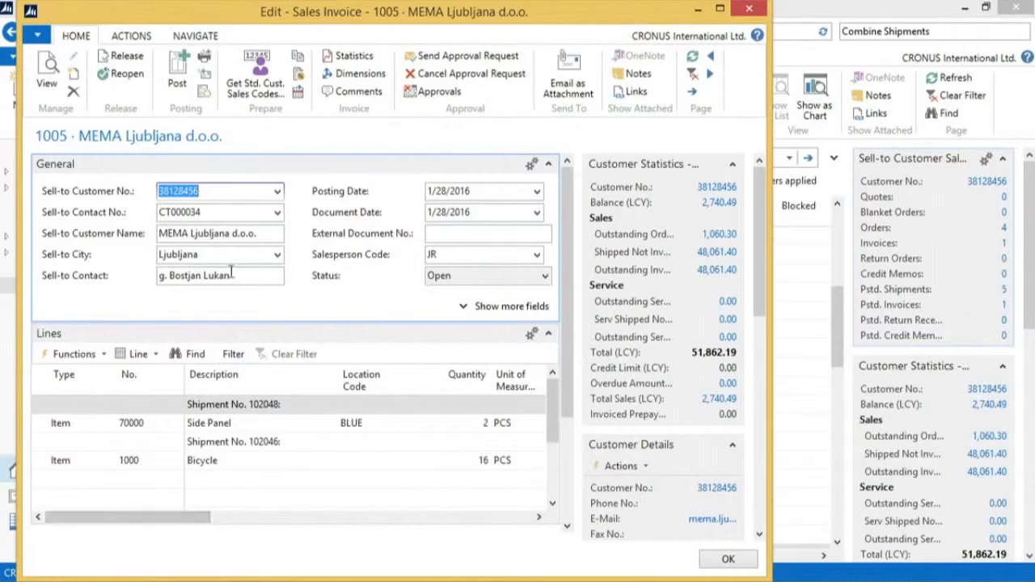
{"action": "left_click", "coordinate": [179, 76]}
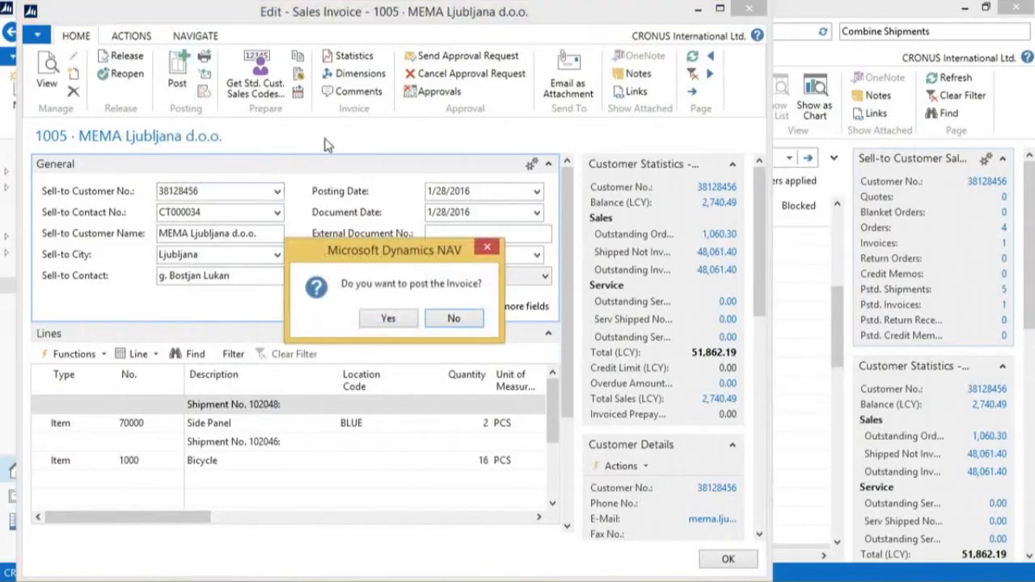
{"action": "left_click", "coordinate": [389, 322]}
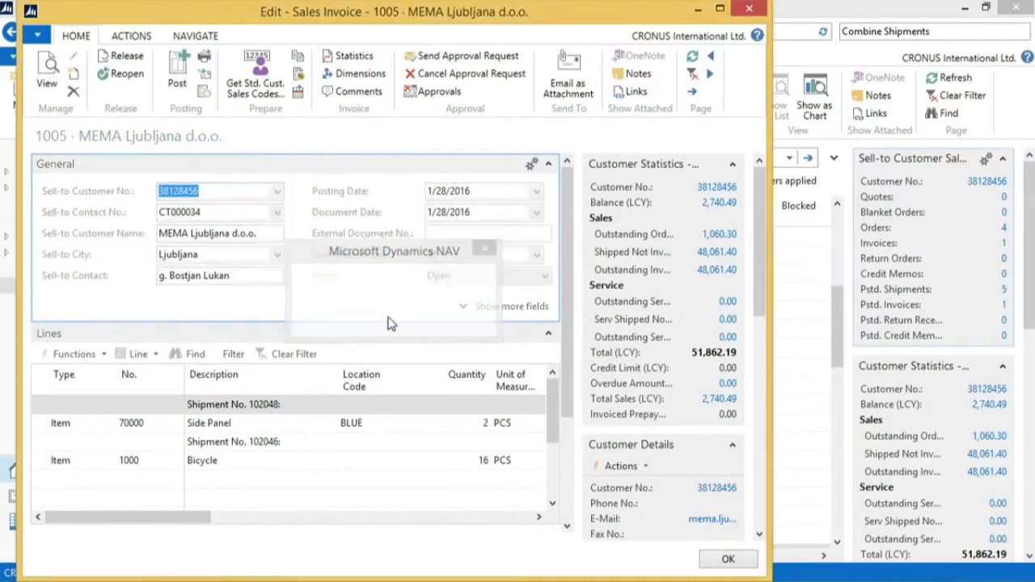
{"action": "left_click", "coordinate": [640, 559]}
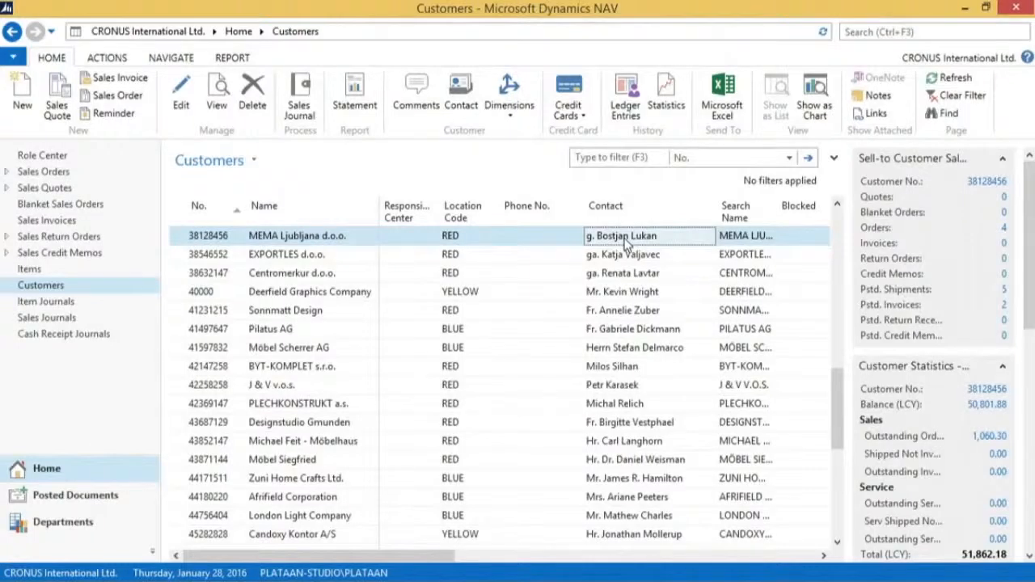
Review the shipped and invoiced quantities on the customer's BLUE location sales order, and close the order and list
{"action": "left_click", "coordinate": [1005, 231]}
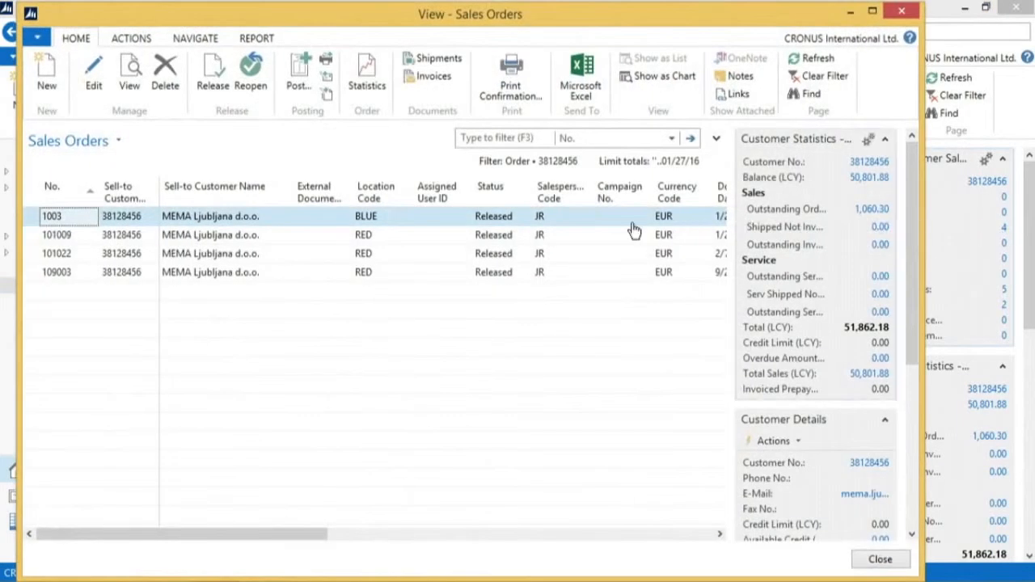
{"action": "double_click", "coordinate": [491, 216]}
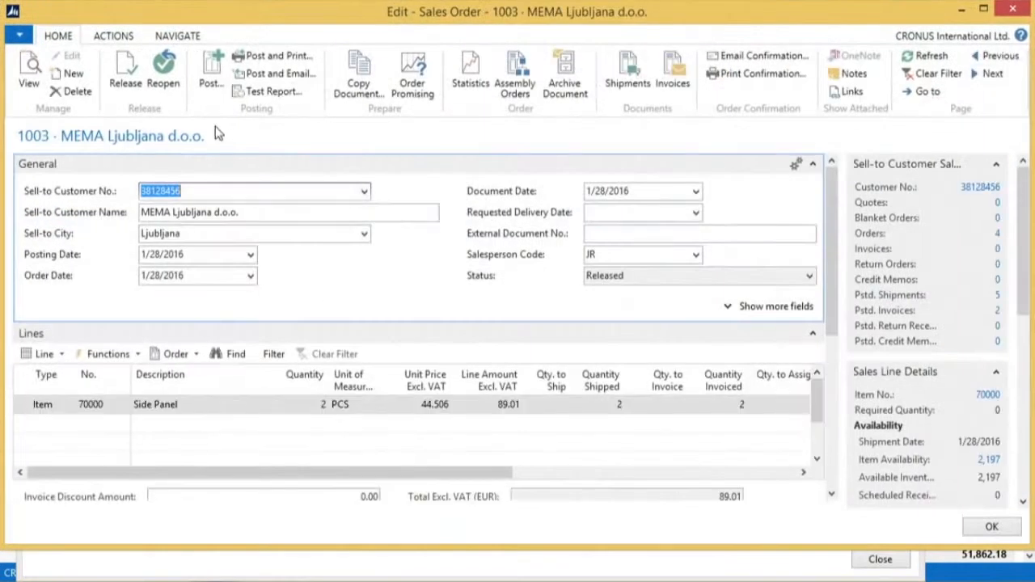
{"action": "left_click", "coordinate": [992, 526]}
{"action": "left_click", "coordinate": [871, 564]}
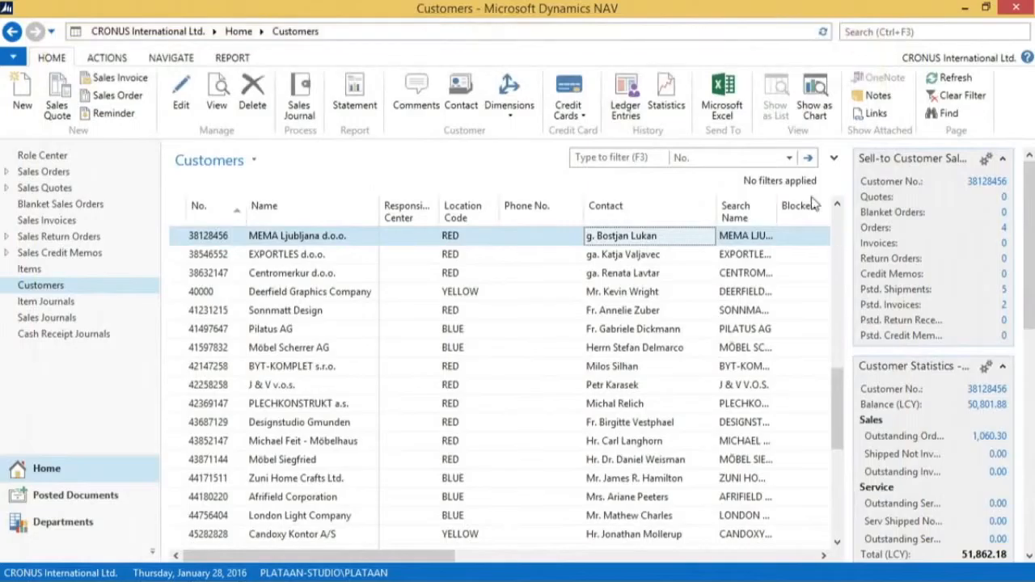
Run the Delete Invoiced Sales Orders batch job filtered to MEMA Ljubljana d.o.o. as bill-to customer
{"action": "left_click", "coordinate": [859, 32]}
{"action": "type", "text": "del inv s"}
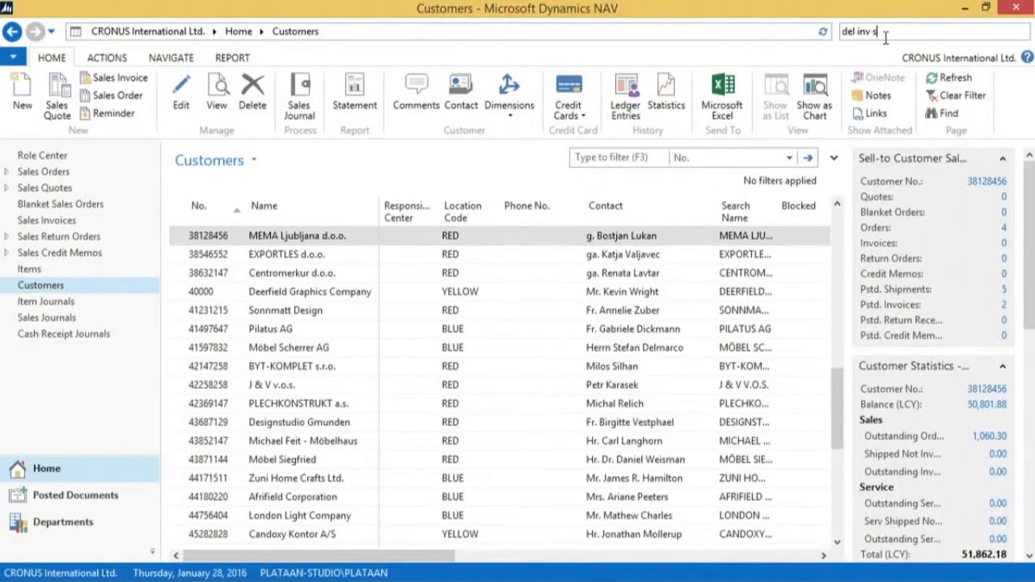
{"action": "left_click", "coordinate": [721, 51]}
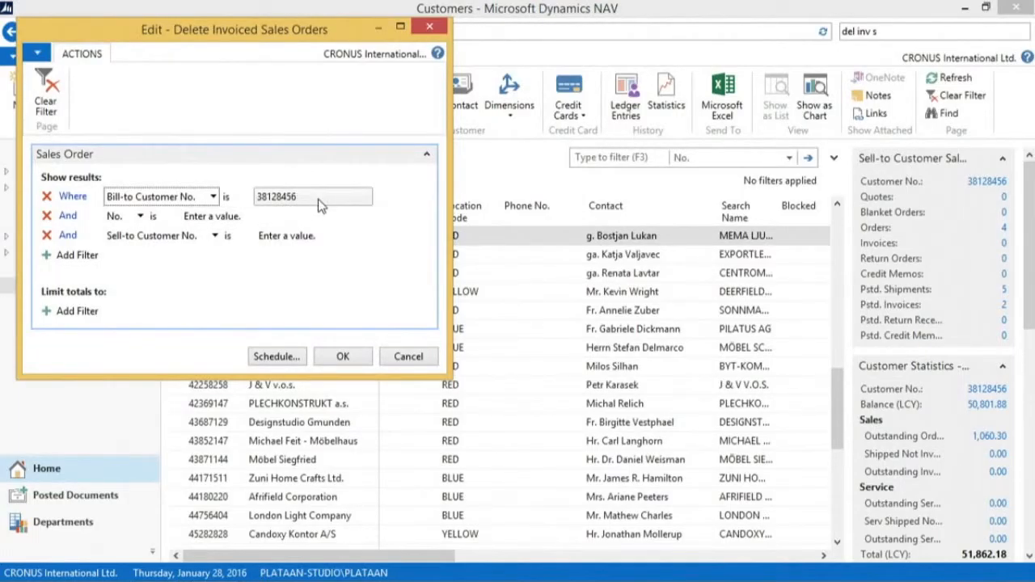
{"action": "left_click", "coordinate": [343, 356]}
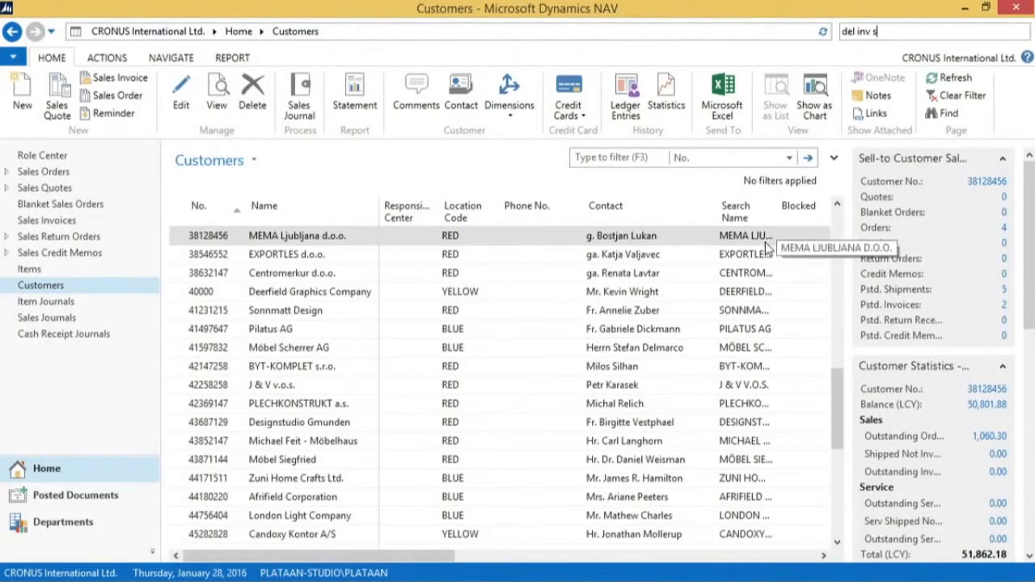
Select Candoxy Nederland BV and return to MEMA Ljubljana d.o.o. in the customer list to check its updated order count
{"action": "left_click", "coordinate": [267, 309]}
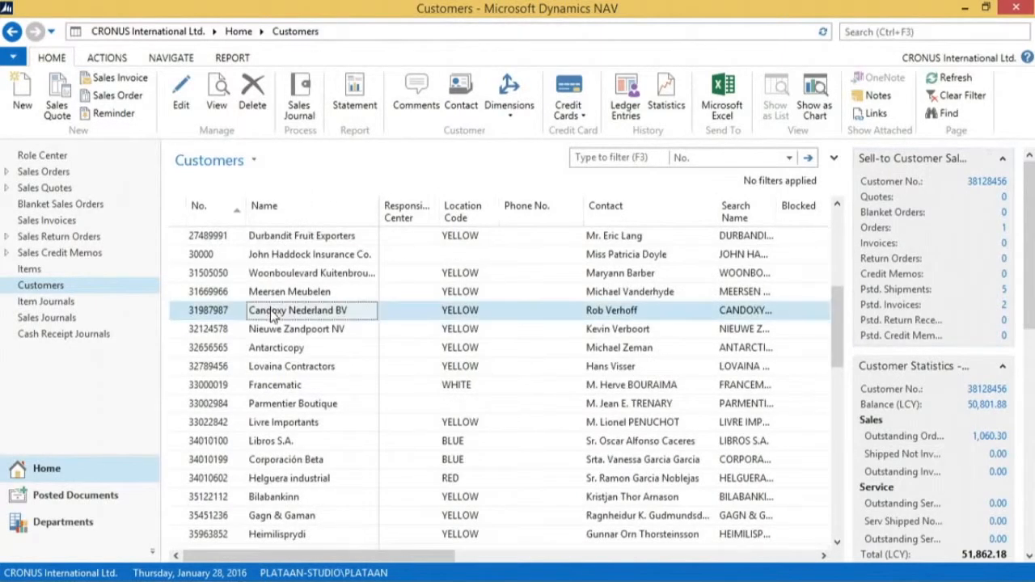
{"action": "scroll", "coordinate": [273, 316], "scroll_direction": "down", "scroll_amount": 4}
{"action": "scroll", "coordinate": [283, 287], "scroll_direction": "up", "scroll_amount": 2}
{"action": "scroll", "coordinate": [289, 277], "scroll_direction": "up", "scroll_amount": 1}
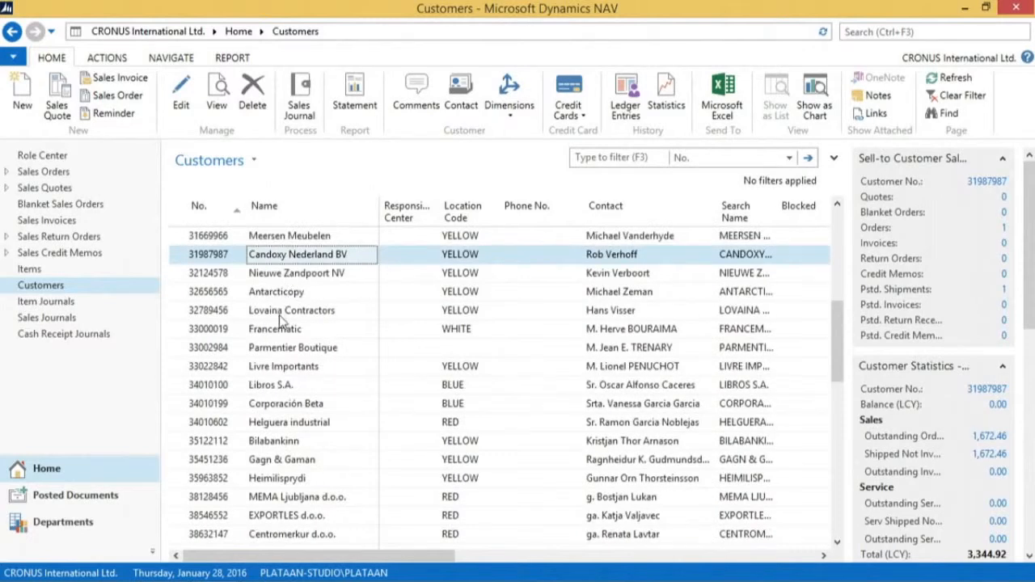
{"action": "left_click", "coordinate": [276, 497]}
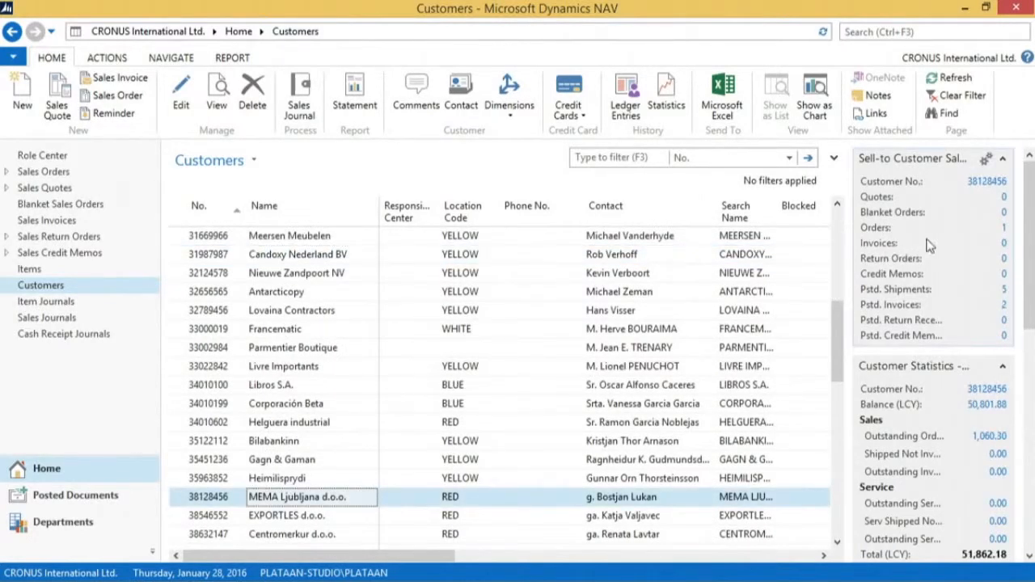
Open the remaining sales order of MEMA Ljubljana d.o.o. and examine its ordered, shipped and invoiced line quantities
{"action": "left_click", "coordinate": [1004, 230]}
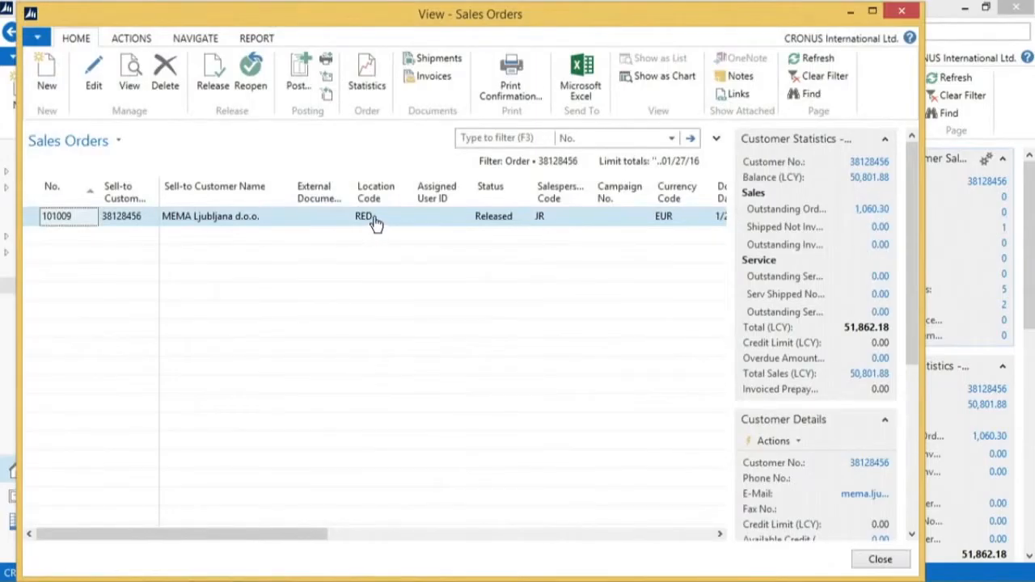
{"action": "double_click", "coordinate": [219, 215]}
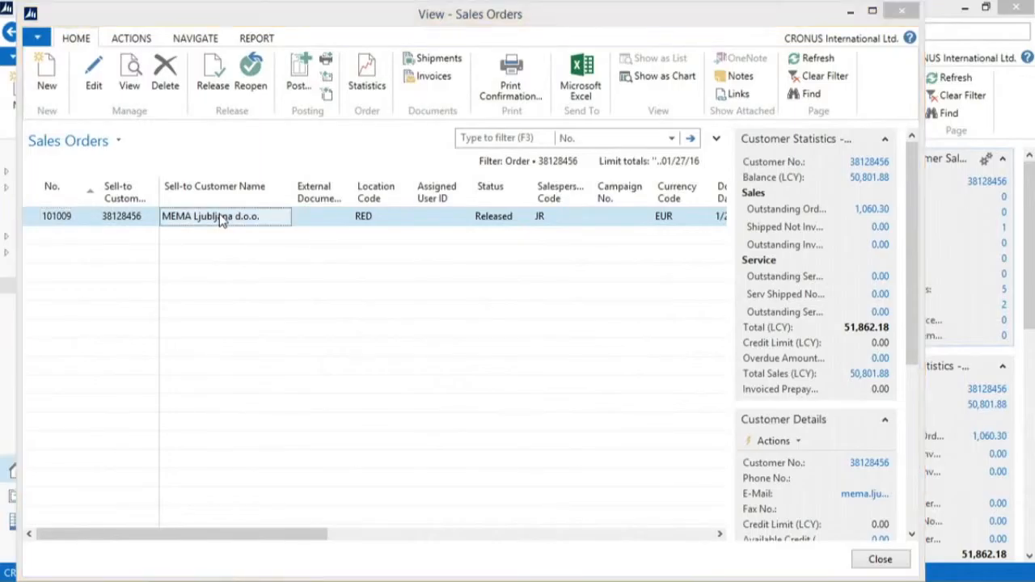
{"action": "mouse_move", "coordinate": [483, 477]}
{"action": "left_mouse_down"}
{"action": "mouse_move", "coordinate": [509, 479]}
{"action": "mouse_move", "coordinate": [481, 479]}
{"action": "left_mouse_up"}
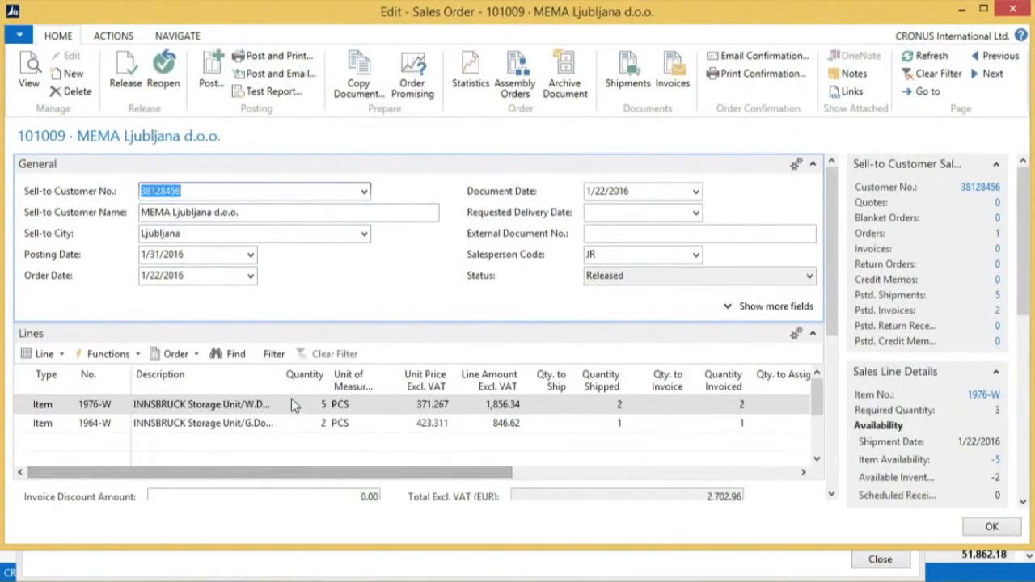